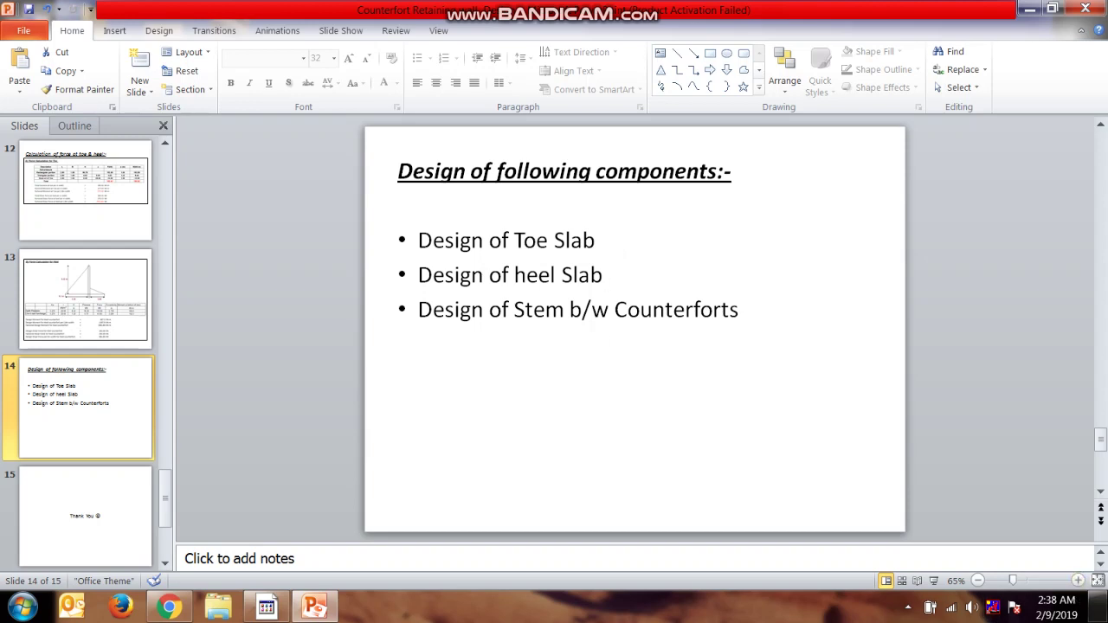
- Launch STAAD.Pro, create a new Space project named Toe slab in meter and kilonewton units, and close the snap grid settings
key("super+d")
double_click(229, 316)
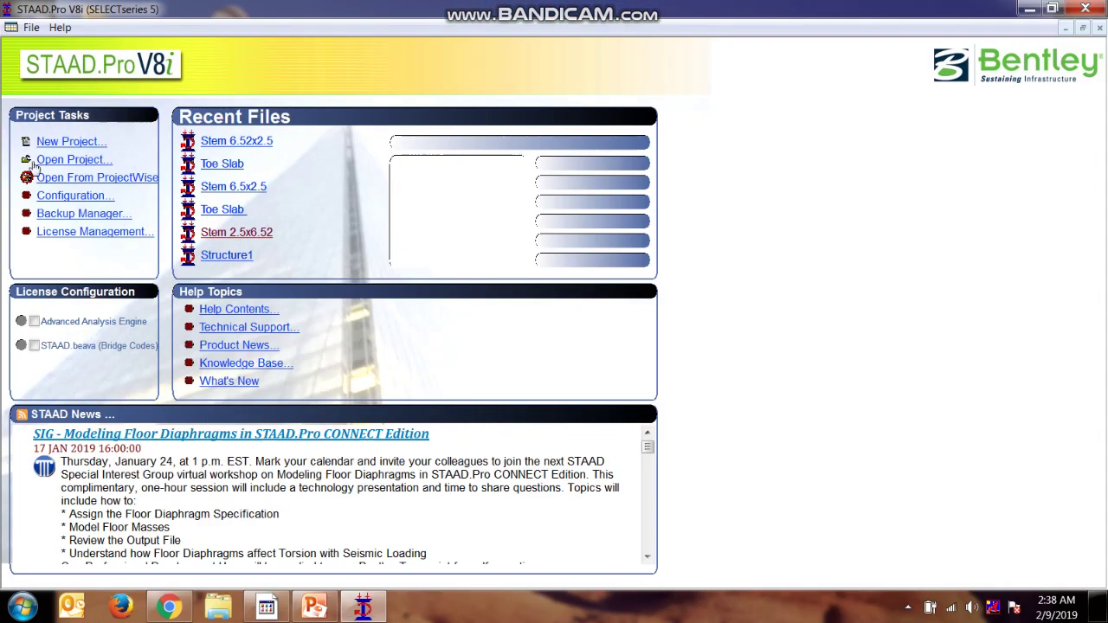
left_click(54, 144)
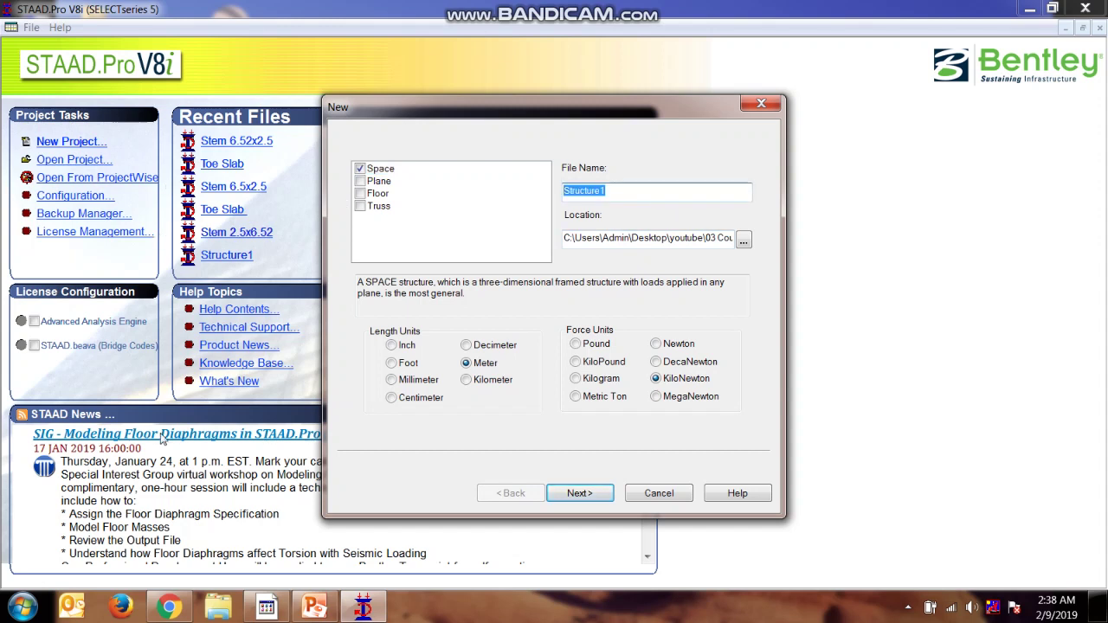
type("T")
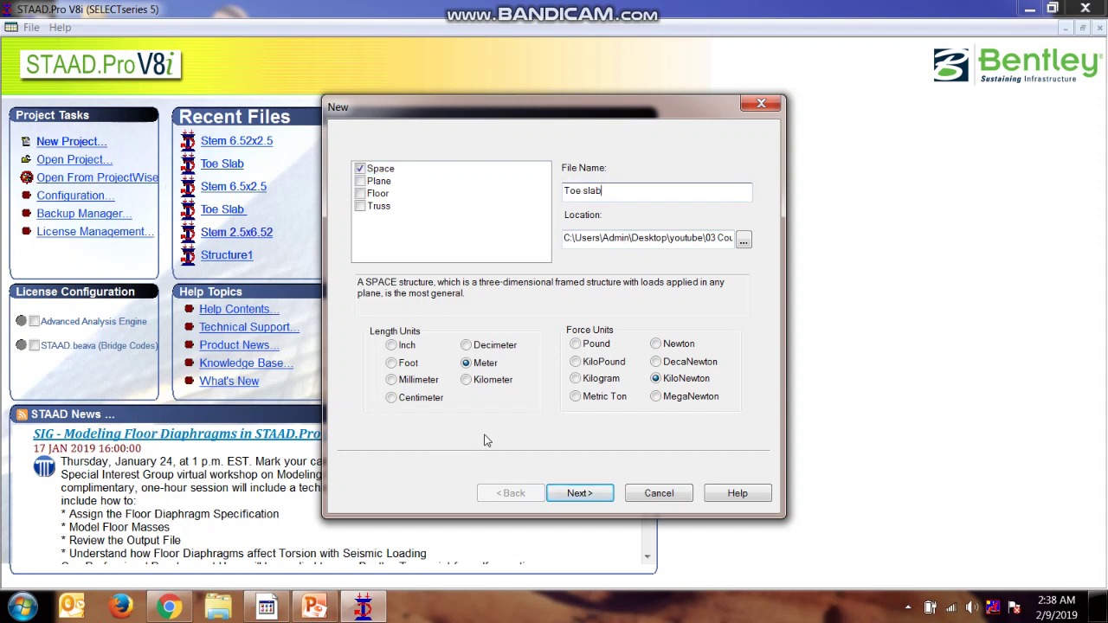
type("oe slab")
left_click(578, 493)
left_click(575, 493)
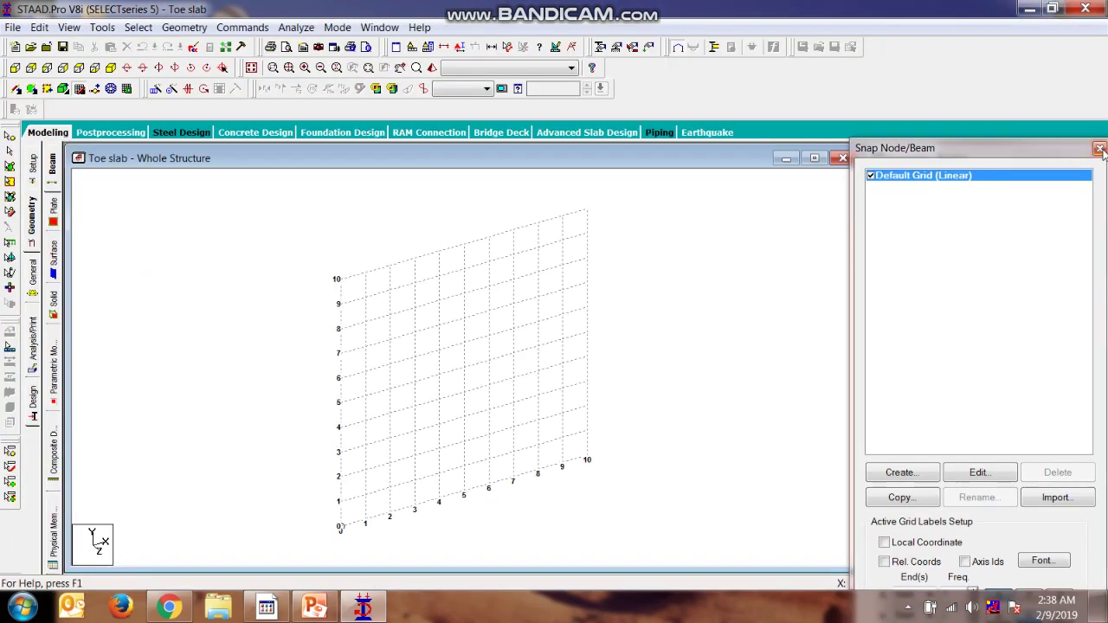
left_click(1098, 149)
- Enter node 1 at the origin (0, 0, 0) and node 2 at (0, 0, 2) m in the node table
left_click(945, 198)
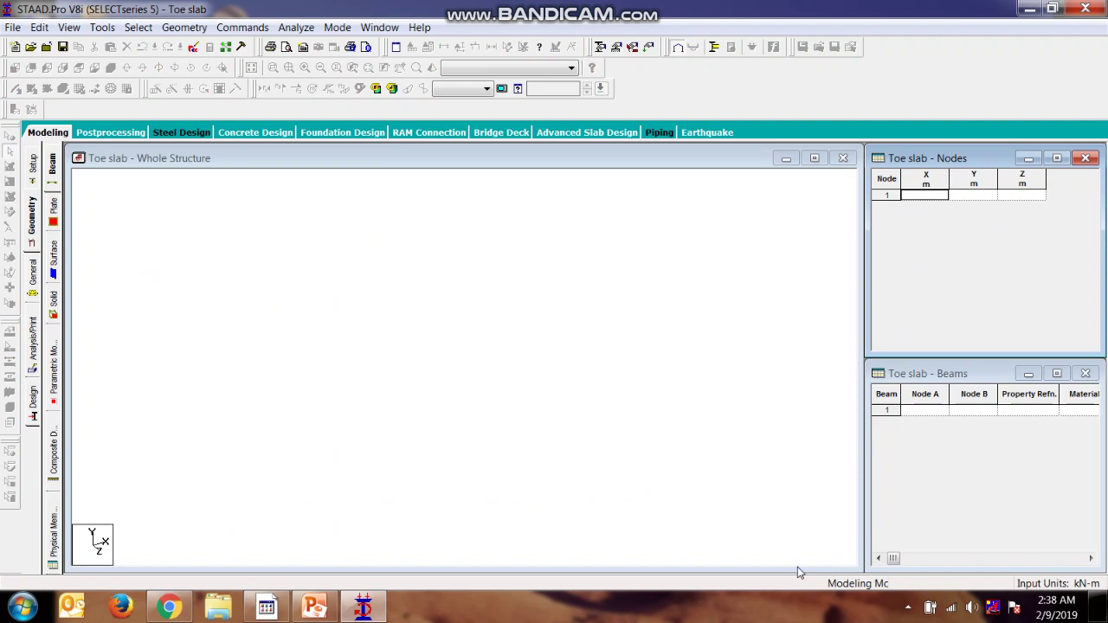
type("0")
key("Tab")
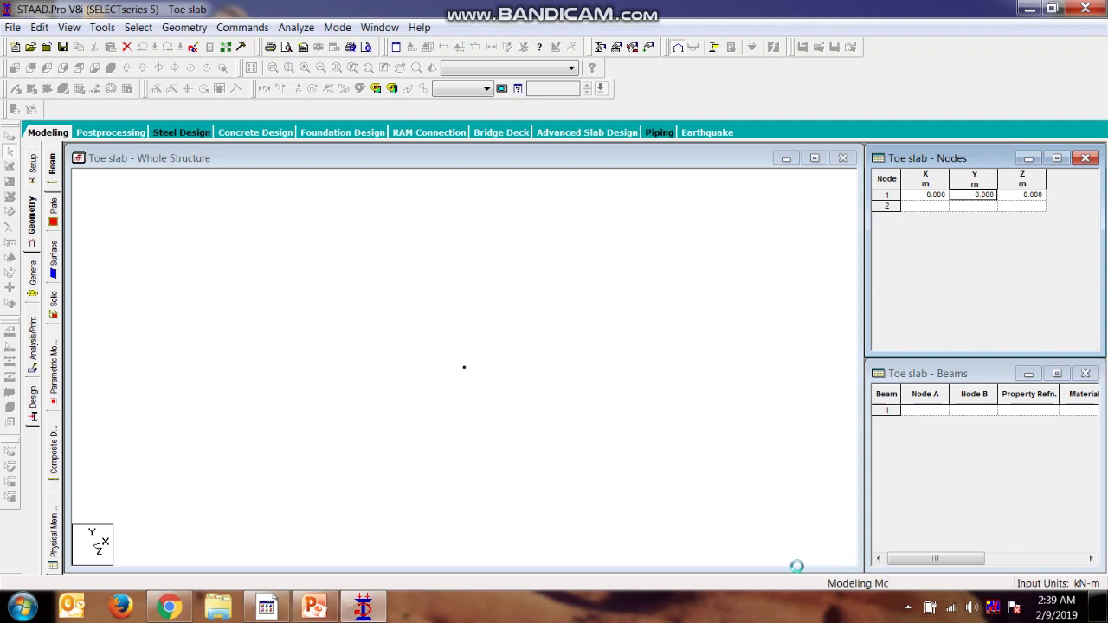
key("Tab")
type("2")
key("Return")
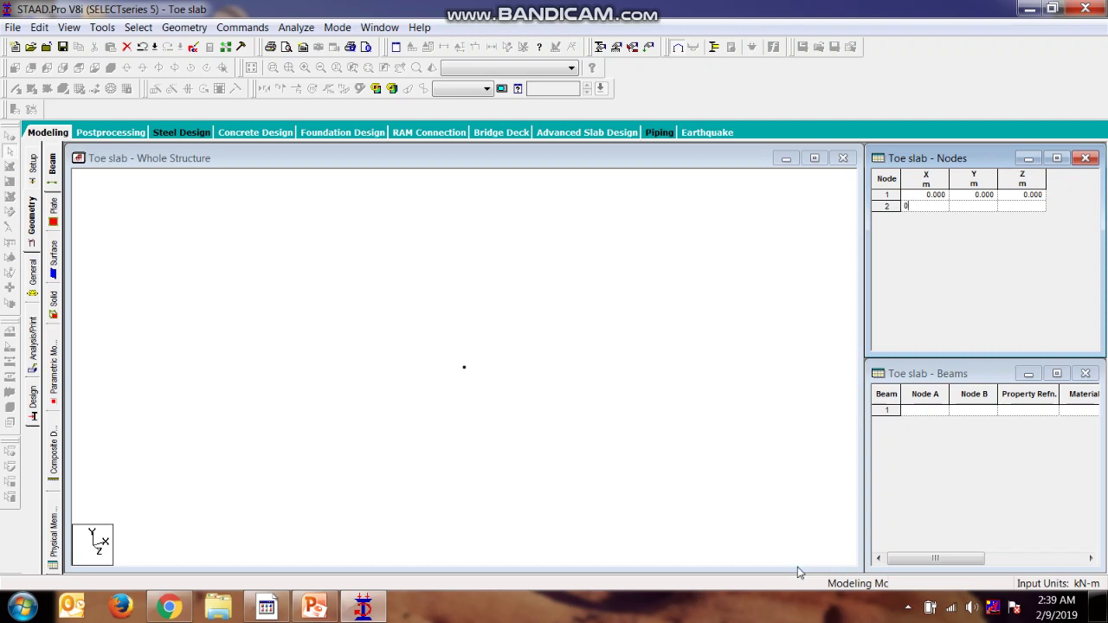
key("Tab")
key("Tab")
type("2")
key("Return")
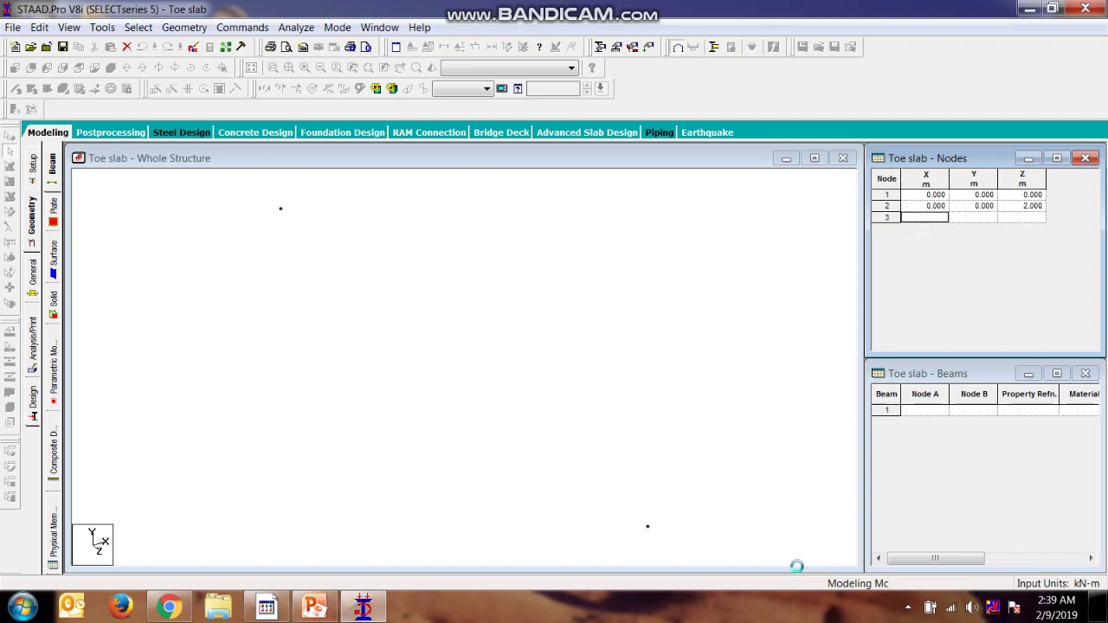
- Enter node 3 at (2.5, 0, 0) and node 4 at (2.5, 0, 2) m in the node table
type("2.5")
key("Tab")
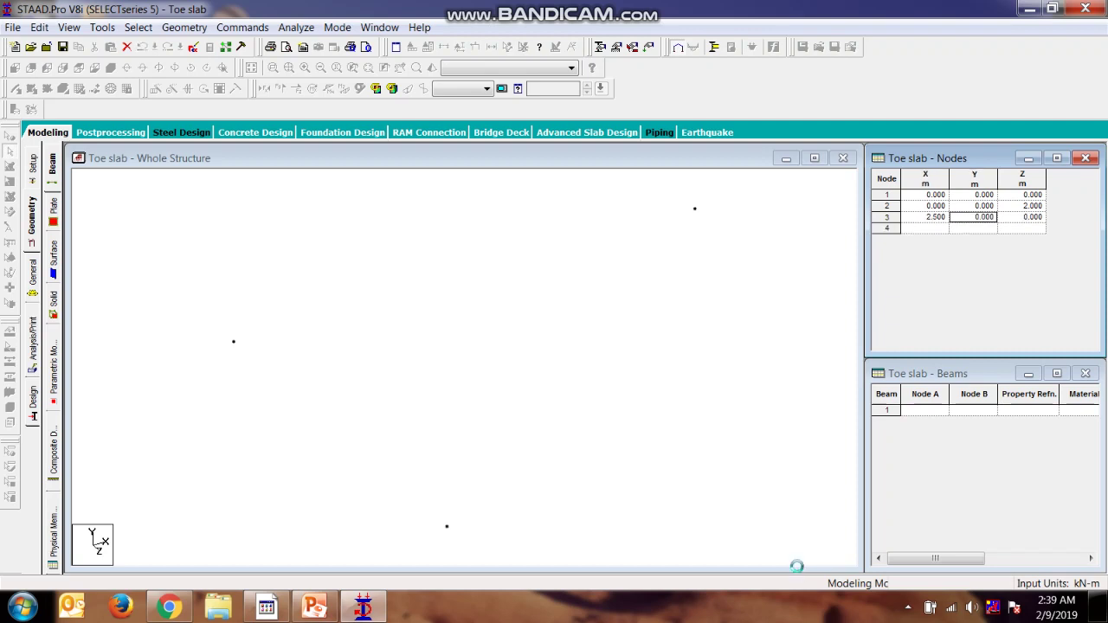
key("Return")
type("2.5")
key("Tab")
key("Tab")
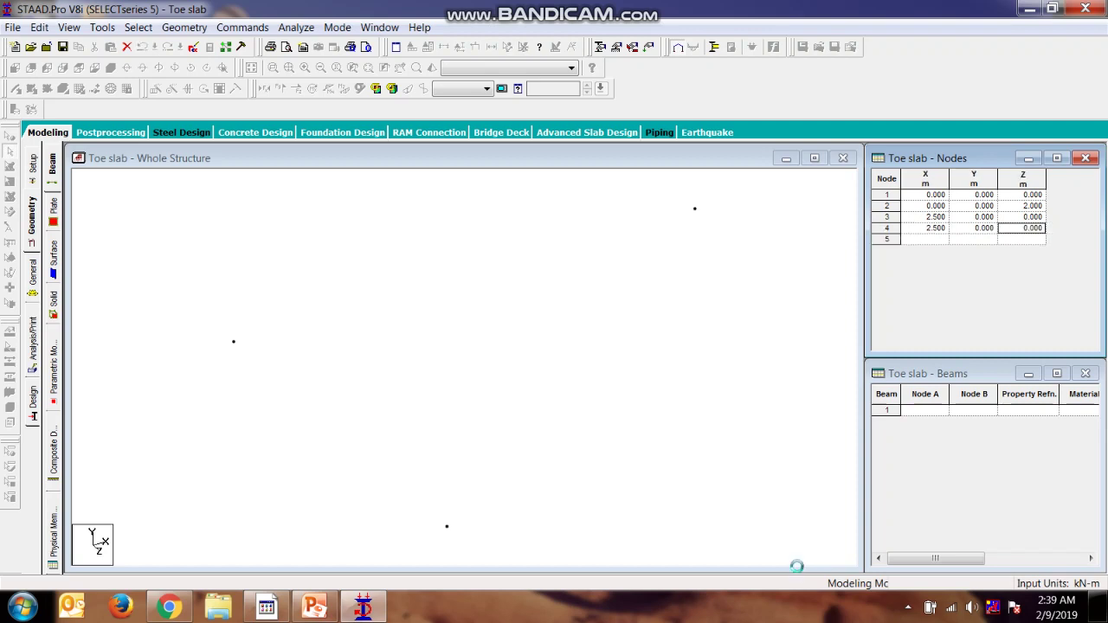
type("2")
key("Return")
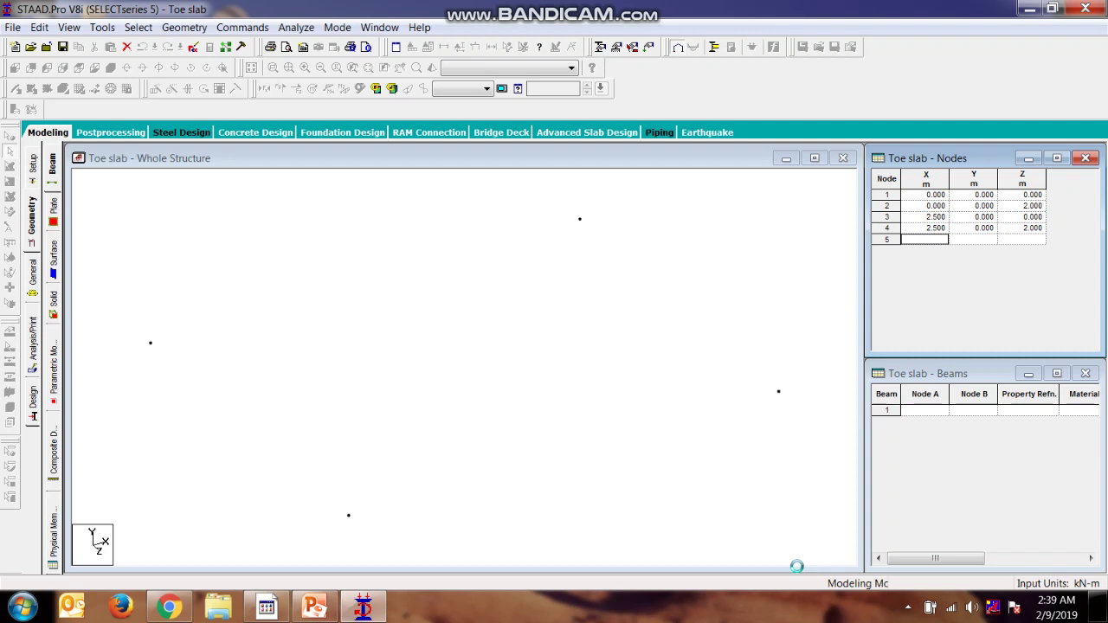
- Try to outline a surface through the four corner nodes, and undo it
left_click(391, 360)
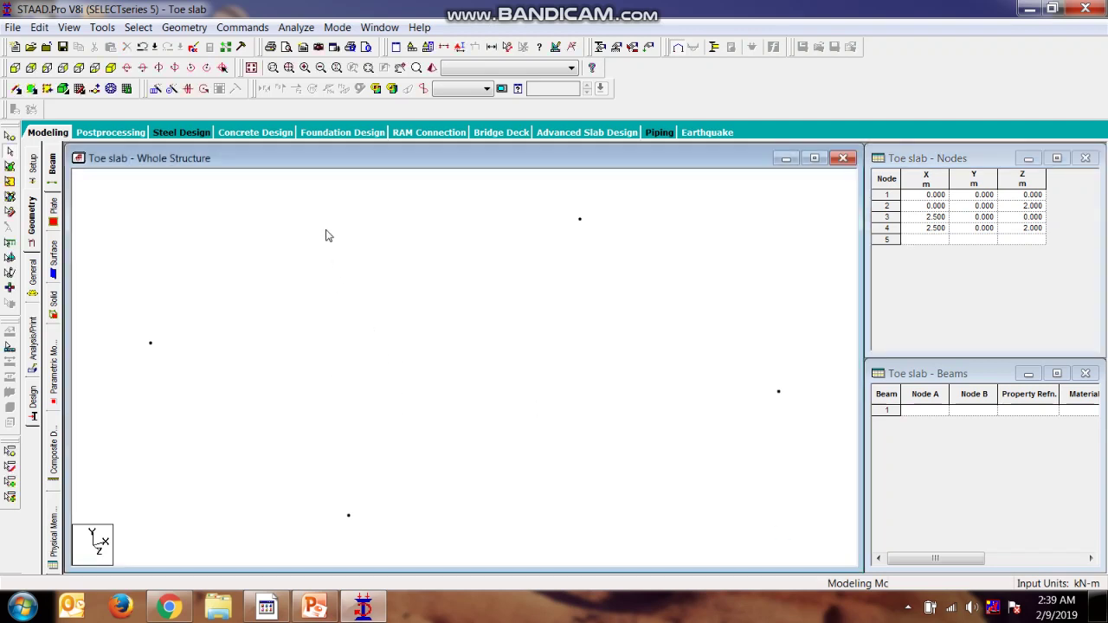
left_click(52, 91)
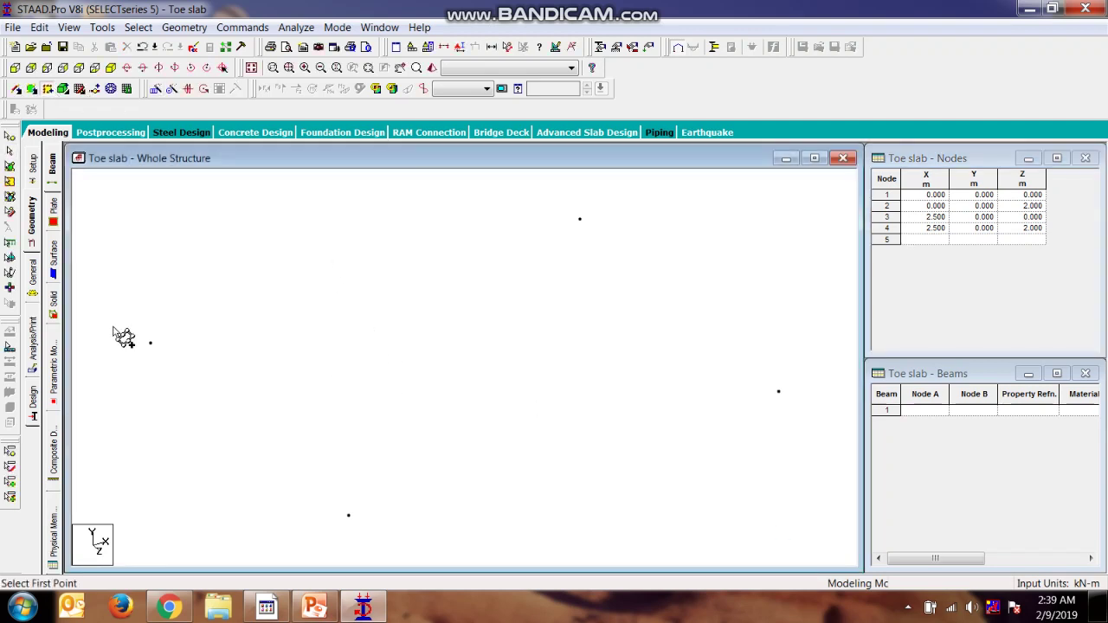
left_click(150, 343)
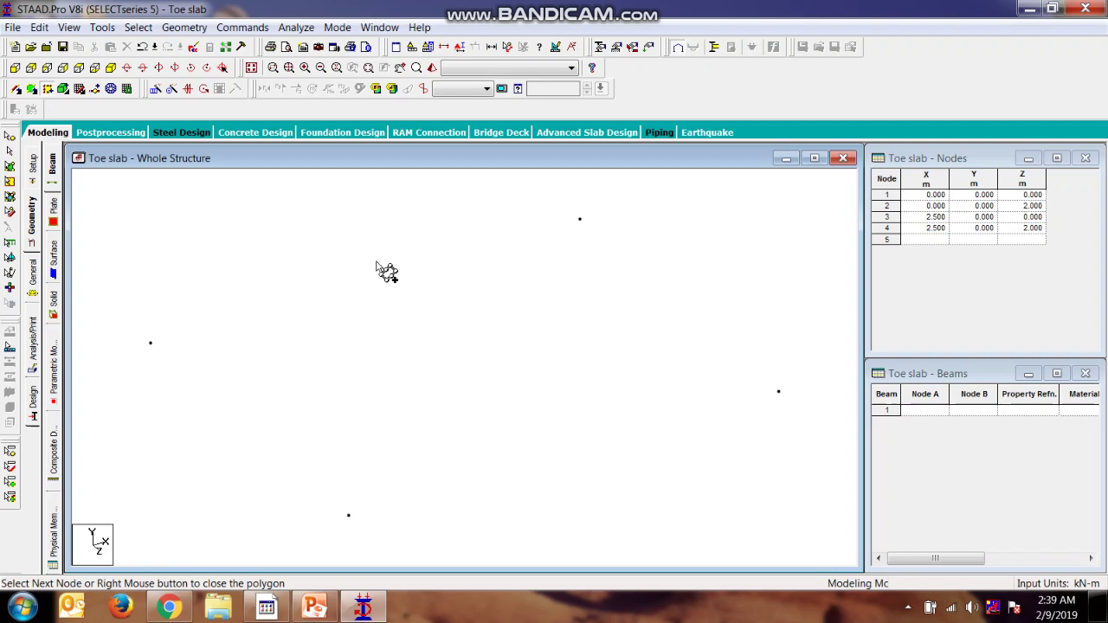
left_click(580, 219)
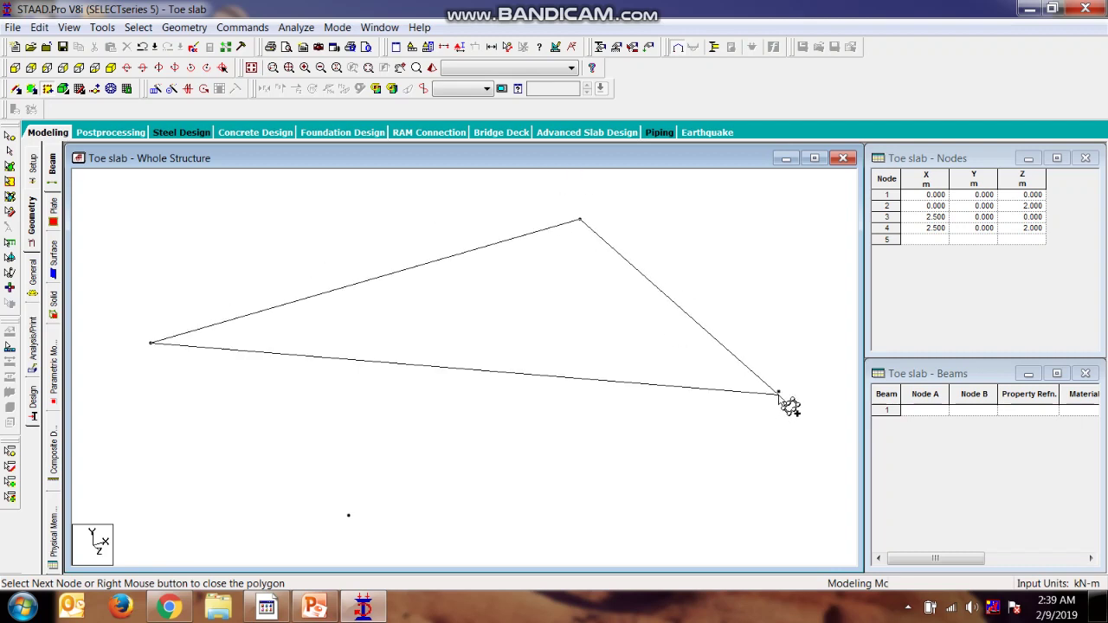
left_click(778, 392)
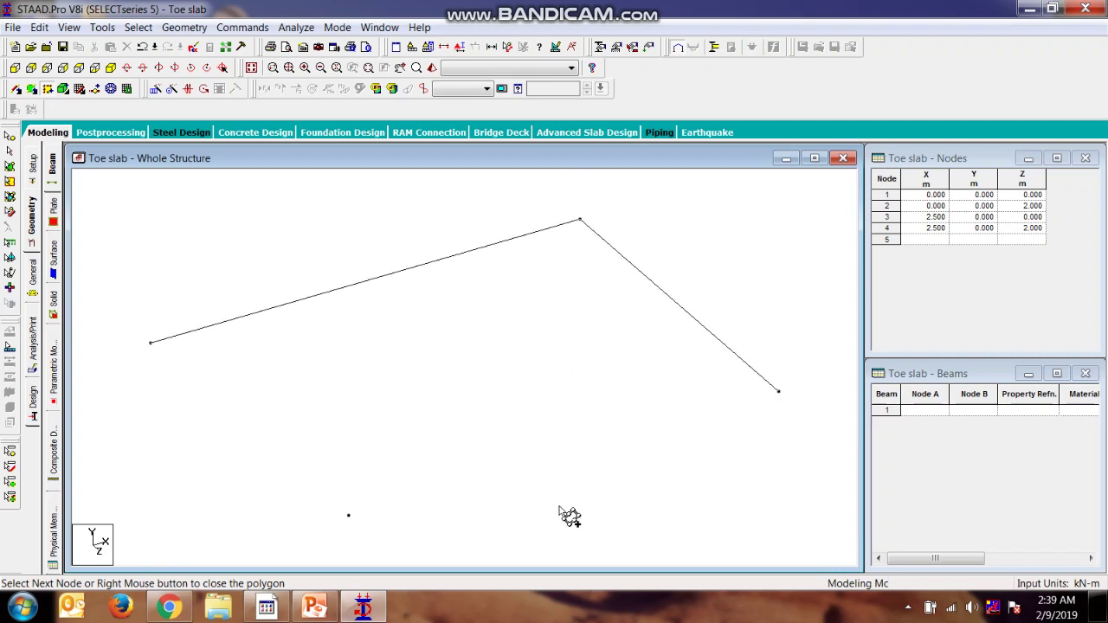
left_click(348, 515)
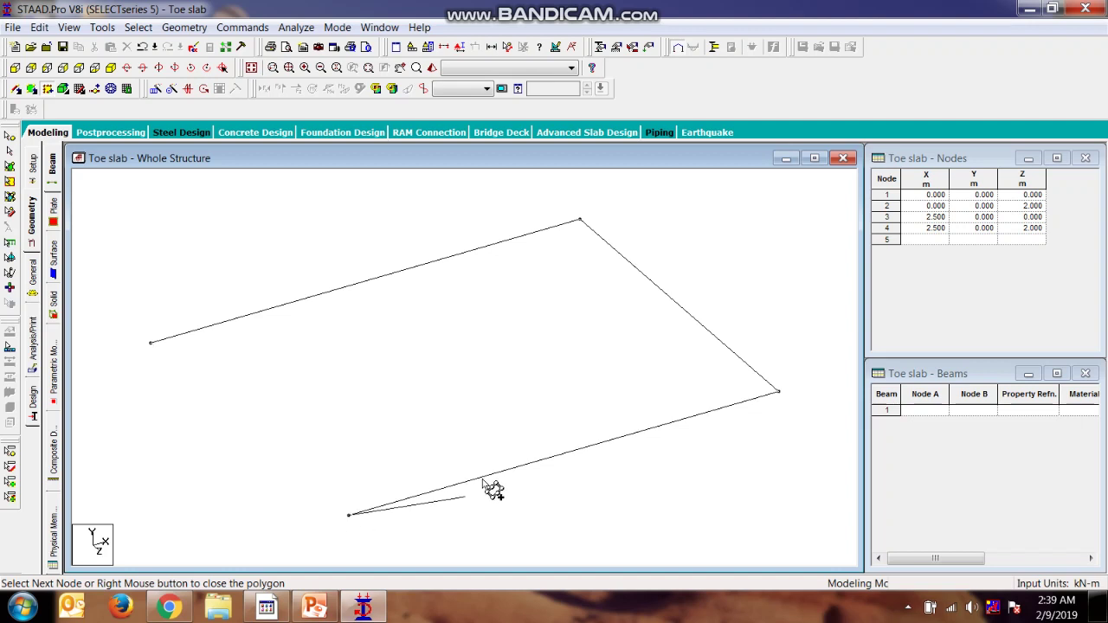
left_click(150, 343)
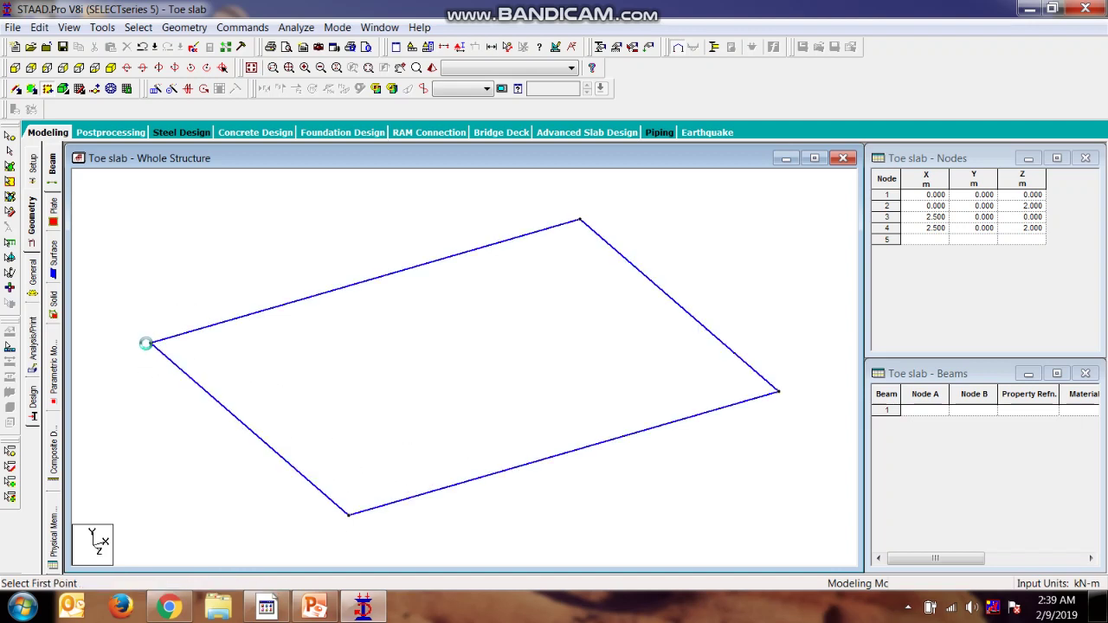
left_click(49, 89)
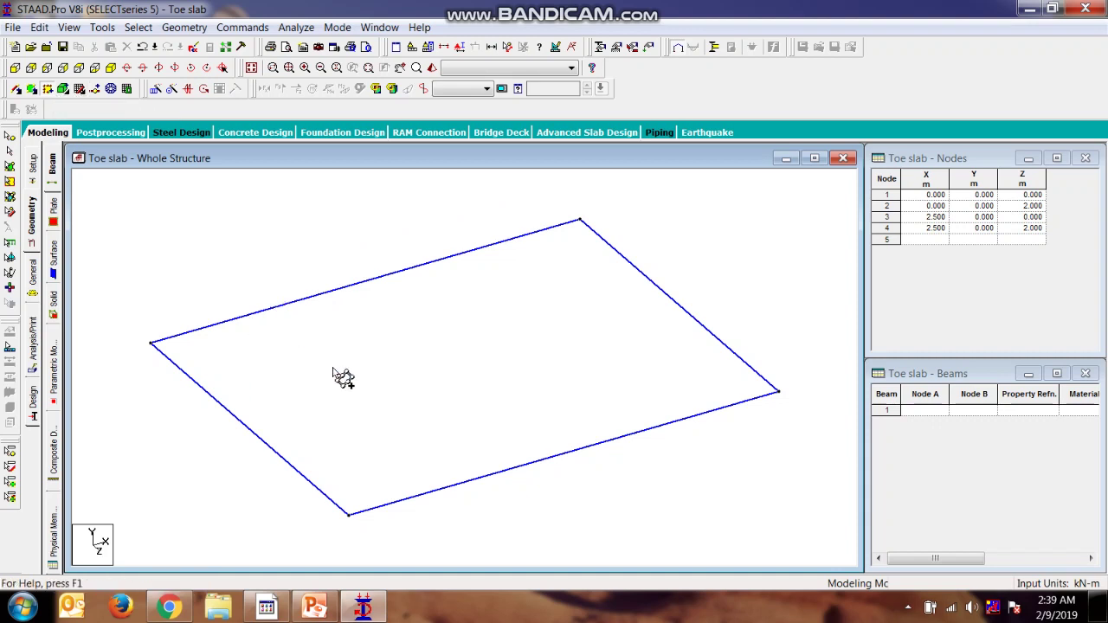
left_click(383, 351)
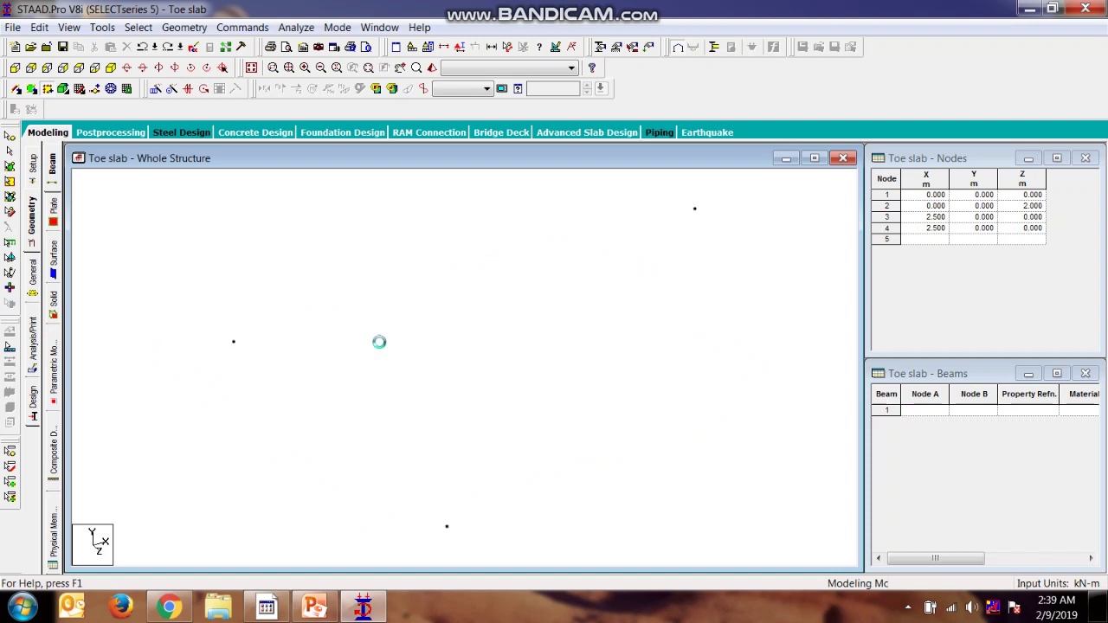
- Set the Z coordinate of node 4 to 2 m in the node table
scroll(519, 363, "down", 1)
middle_click_drag(519, 364, 582, 396)
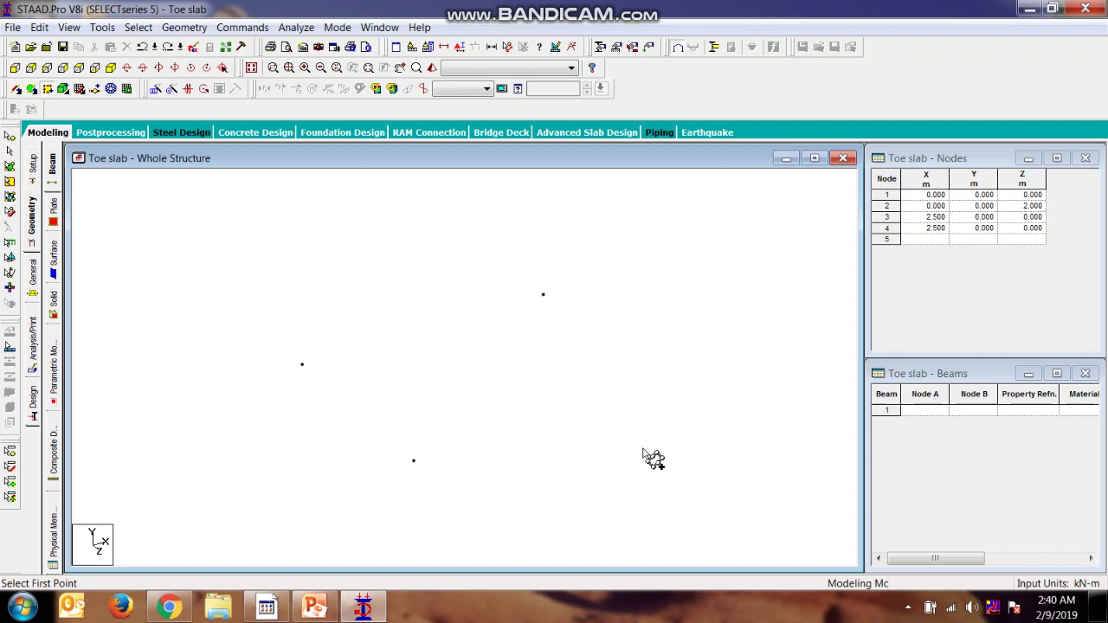
middle_click_drag(642, 447, 545, 395)
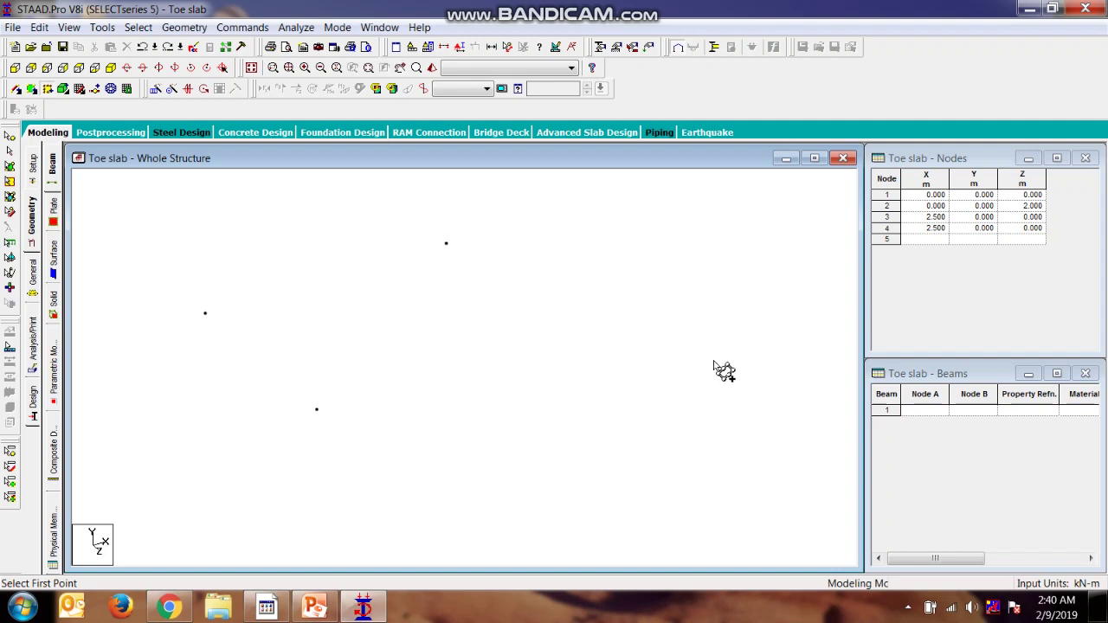
left_click(1026, 229)
type("2")
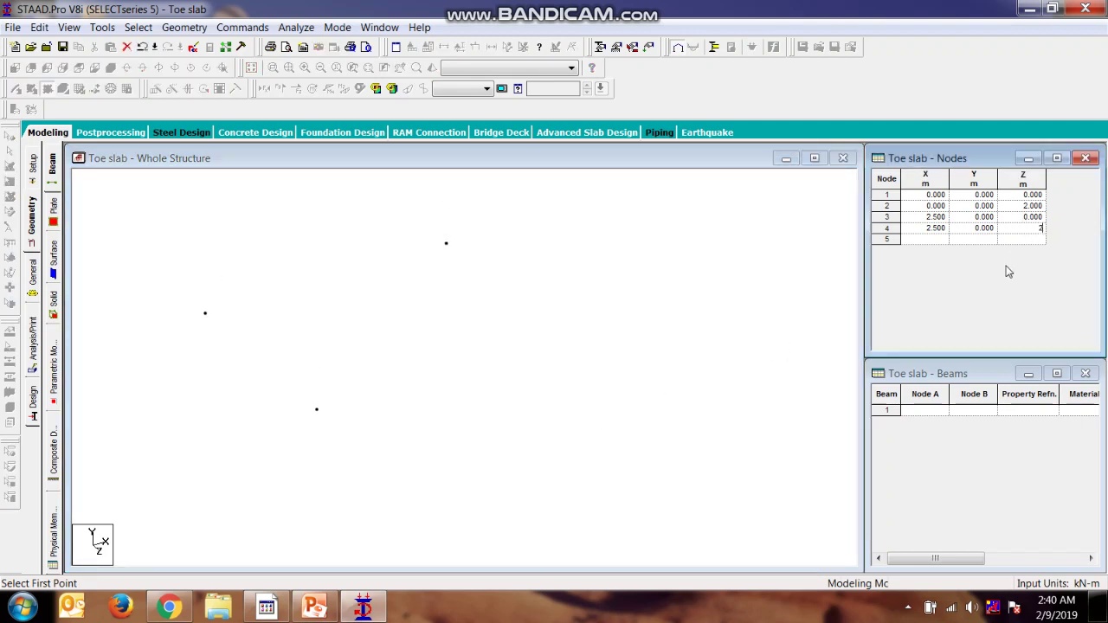
left_click(735, 267)
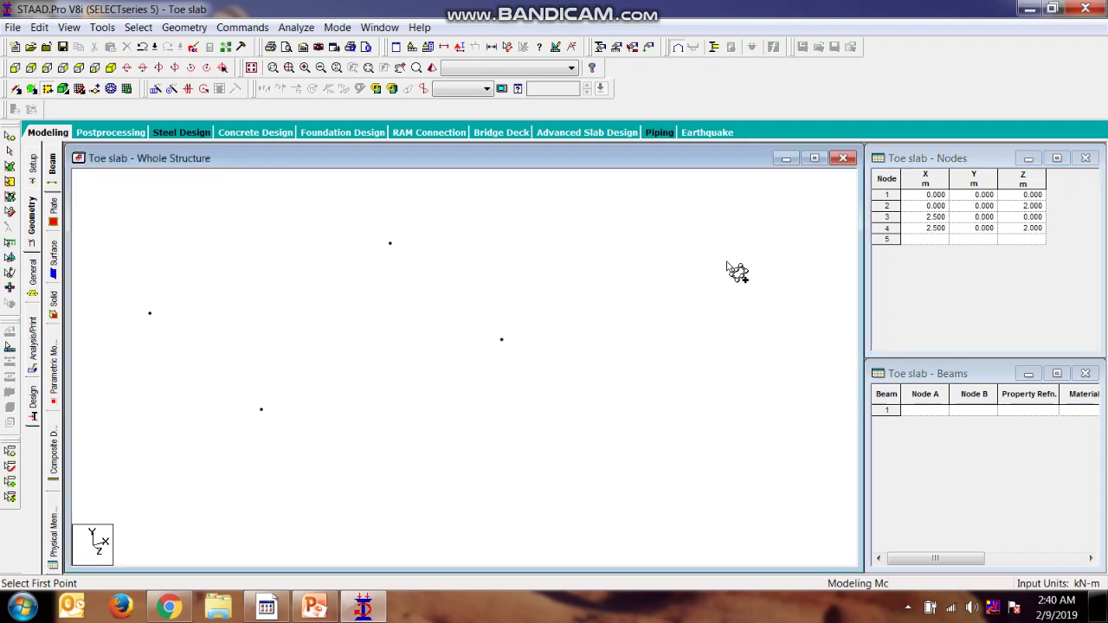
- Add a four-noded plate through corner nodes 1, 3, 4 and 2 in order around the slab
left_click(31, 92)
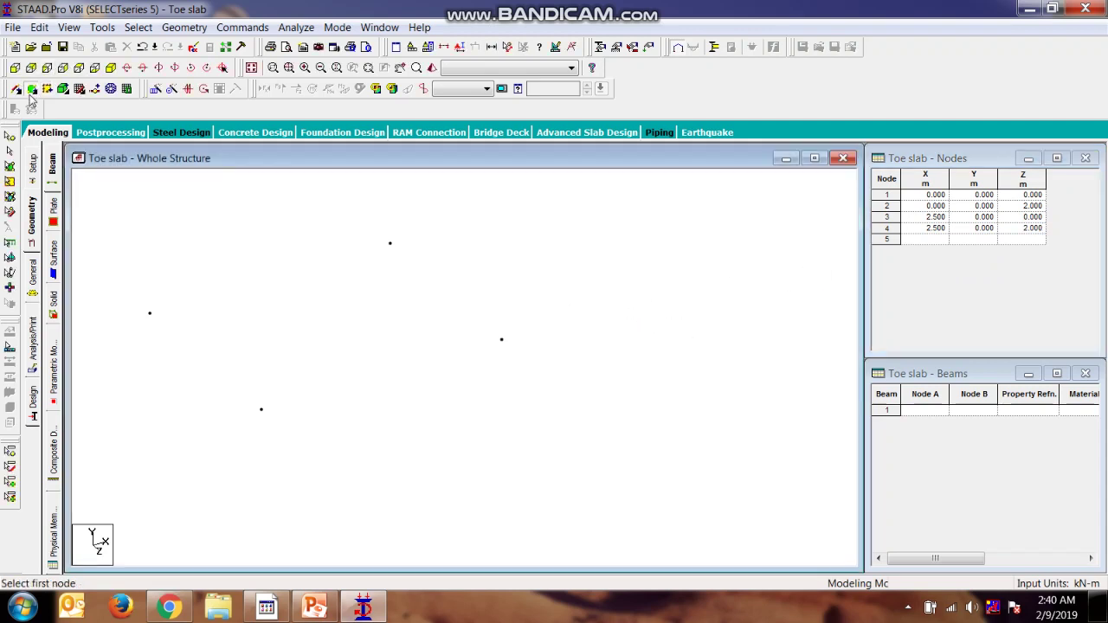
left_click(150, 313)
left_click(389, 243)
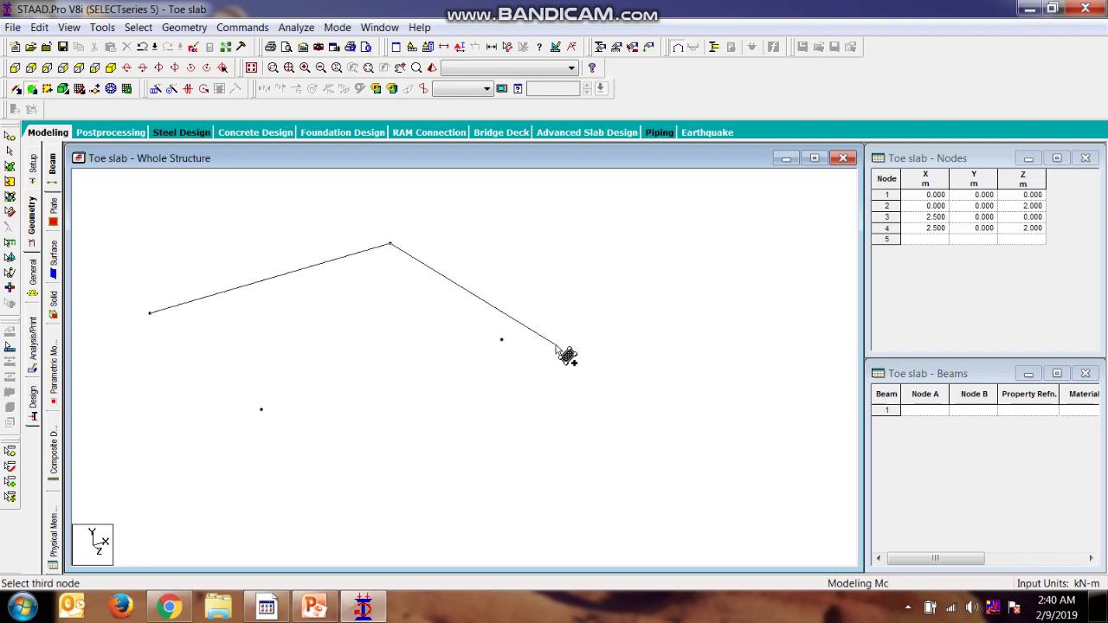
left_click(501, 339)
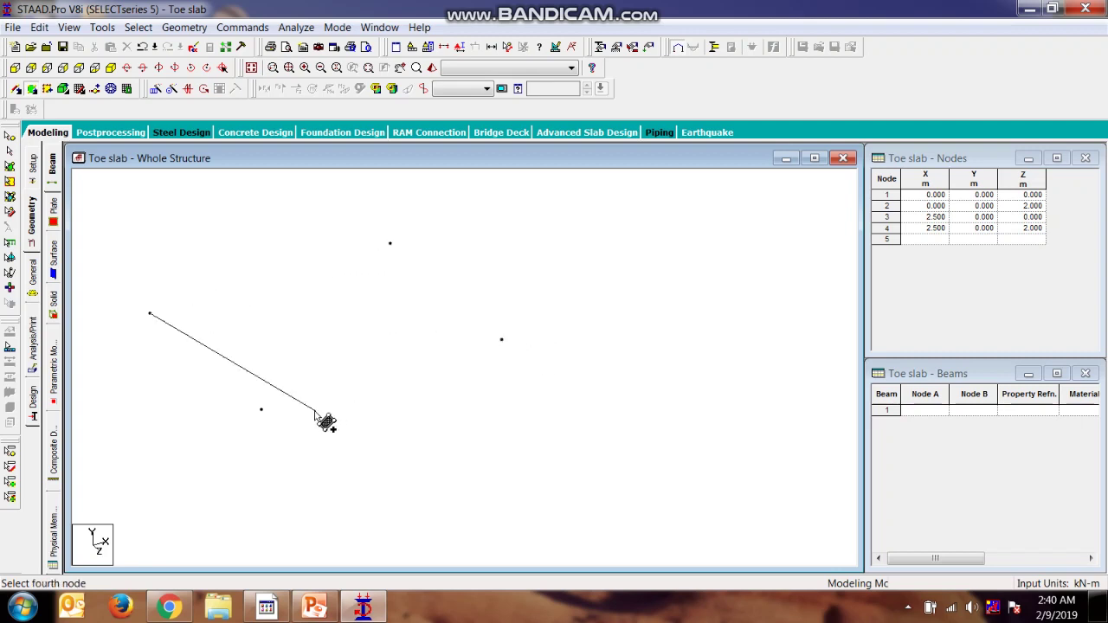
left_click(262, 409)
left_click(110, 92)
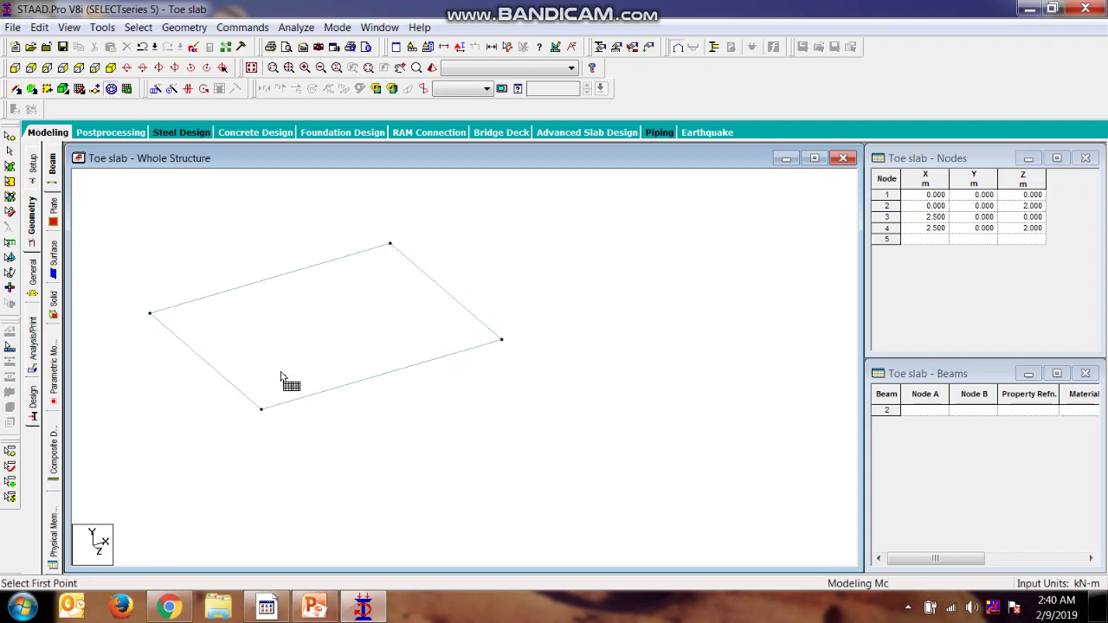
left_click(149, 313)
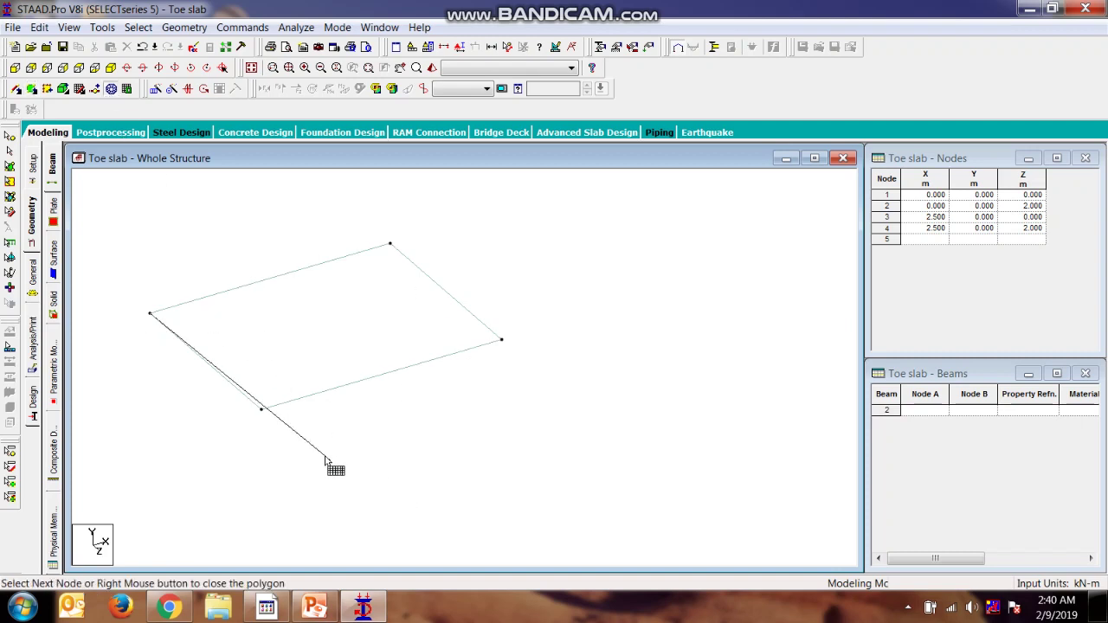
left_click(262, 409)
left_click(501, 340)
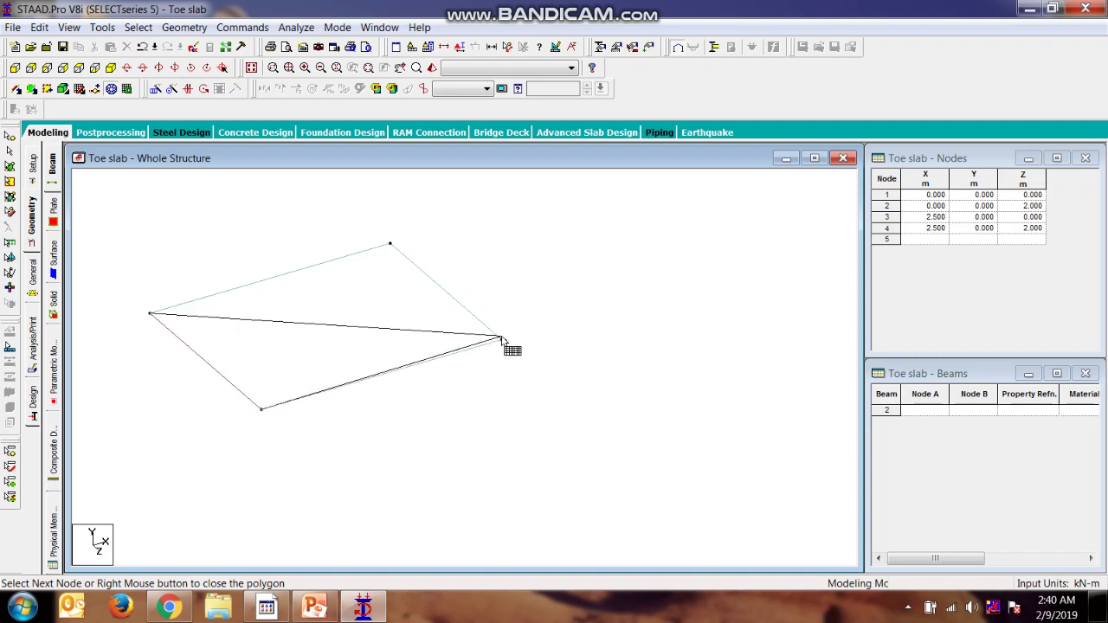
scroll(501, 340, "up", 2)
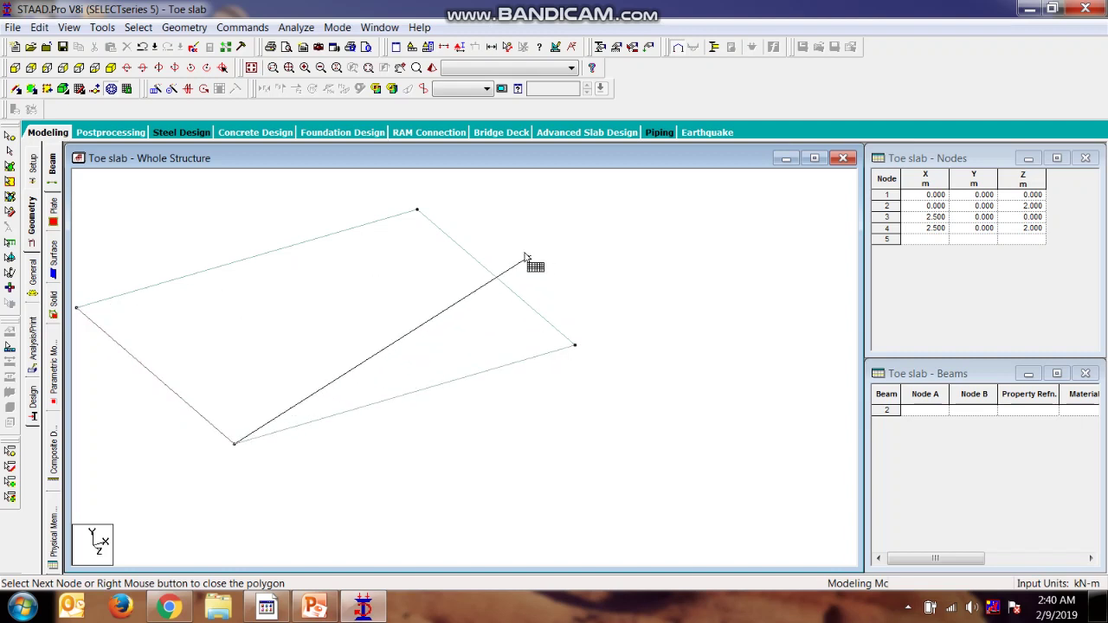
right_click(447, 258)
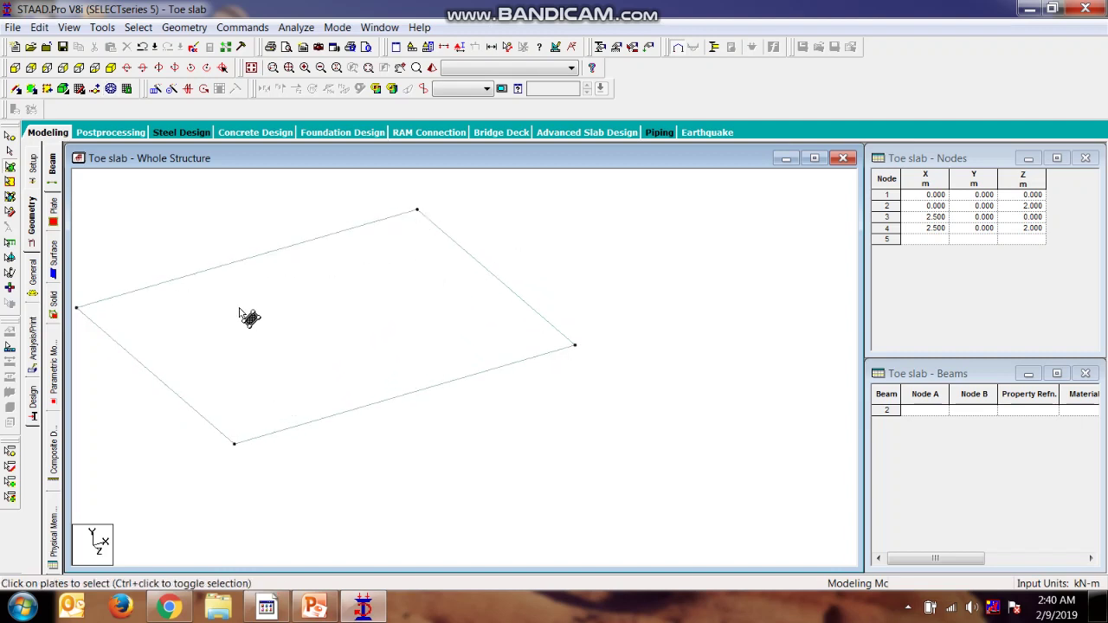
- Outline the region for a surface mesh through corner nodes 1, 3, 4 and 2, closing it at node 1
left_click(122, 91)
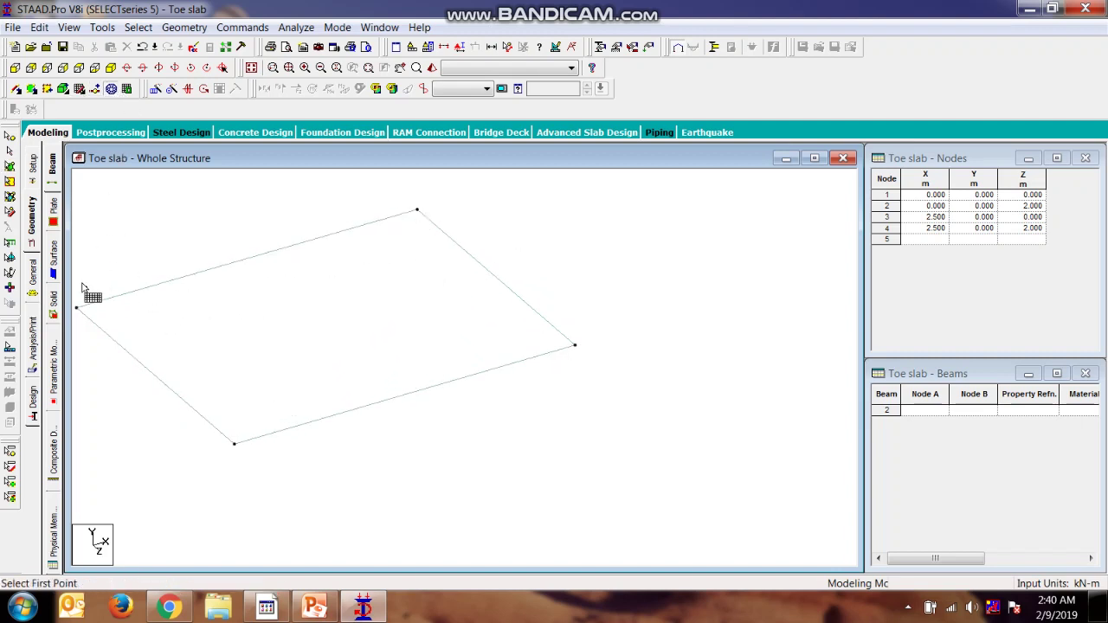
left_click(77, 309)
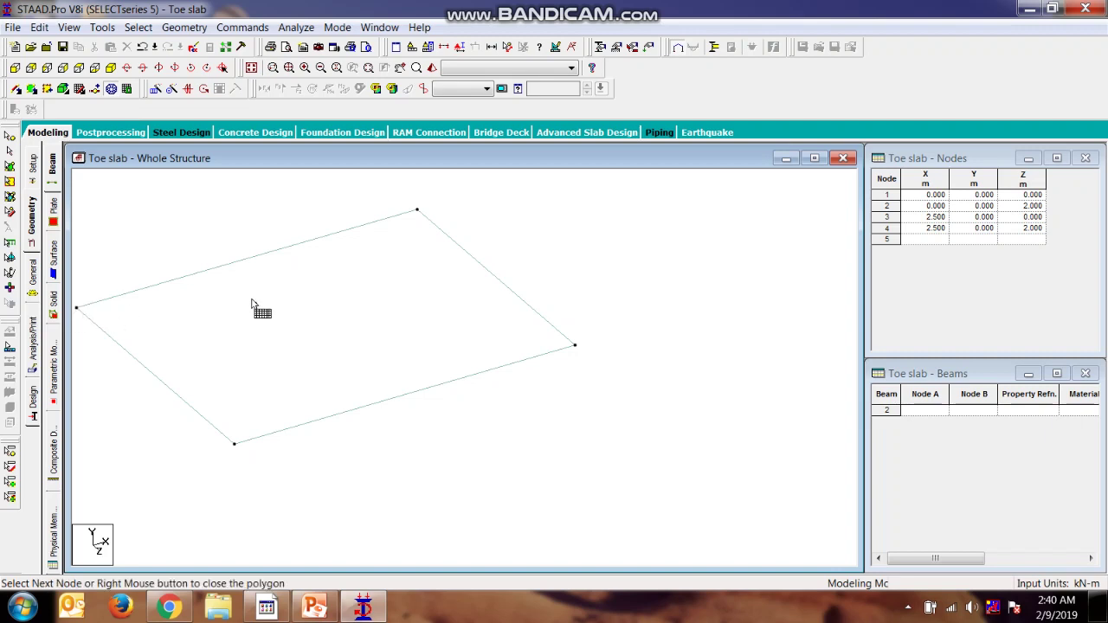
left_click(417, 210)
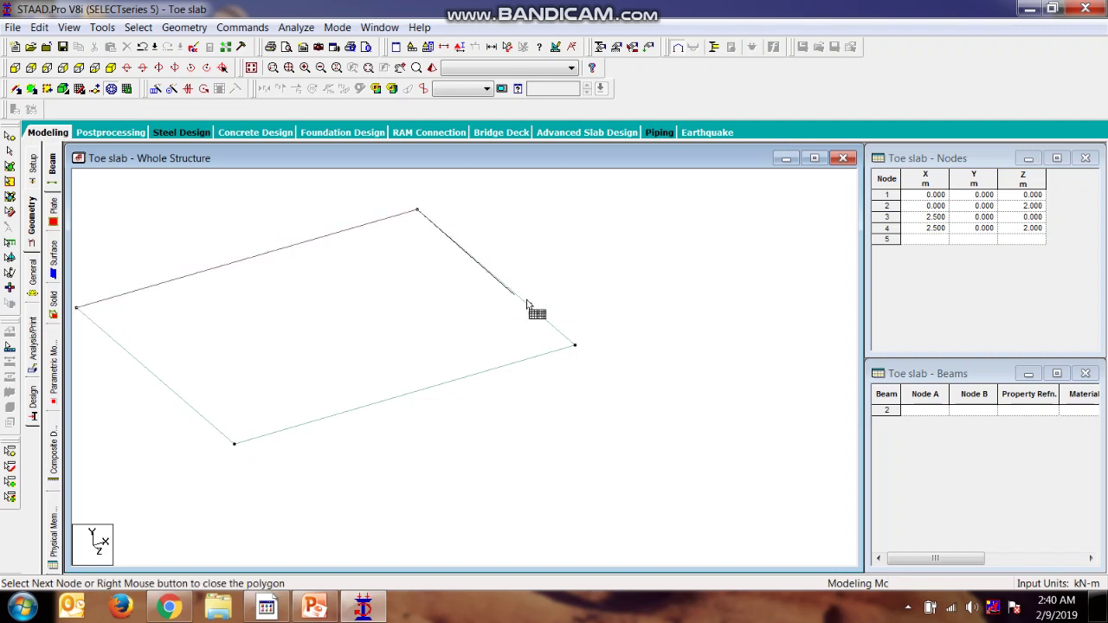
left_click(576, 347)
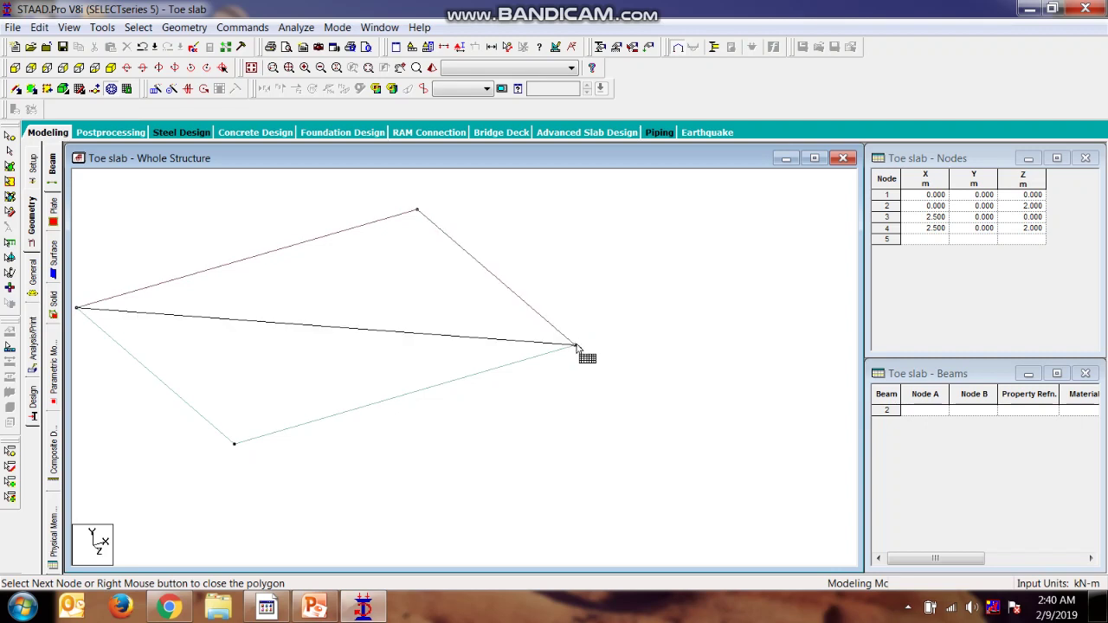
left_click(241, 445)
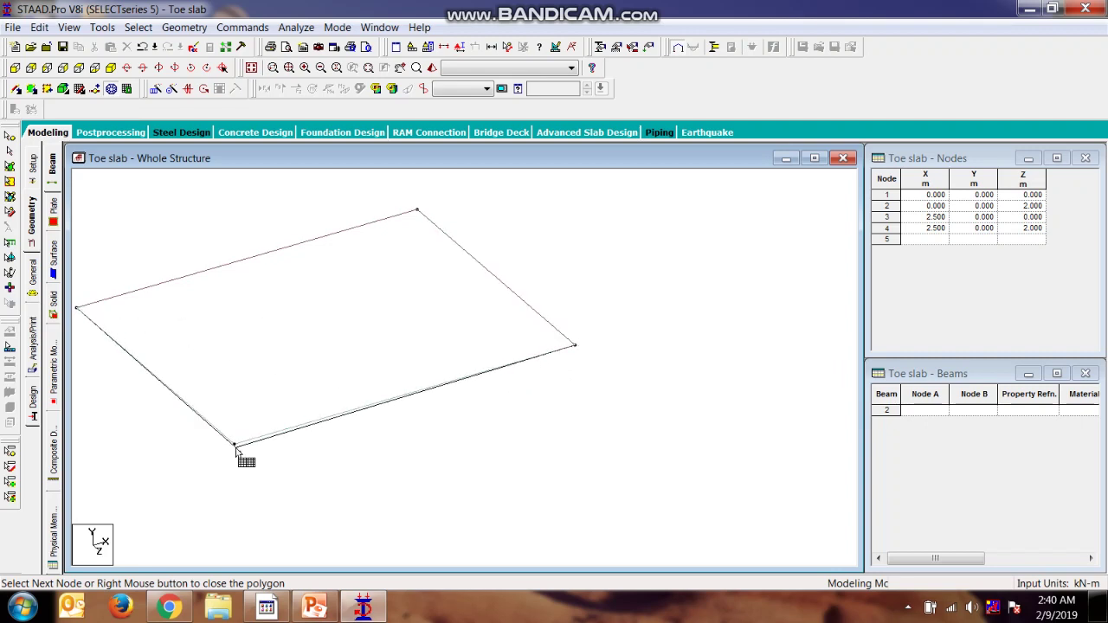
left_click(78, 311)
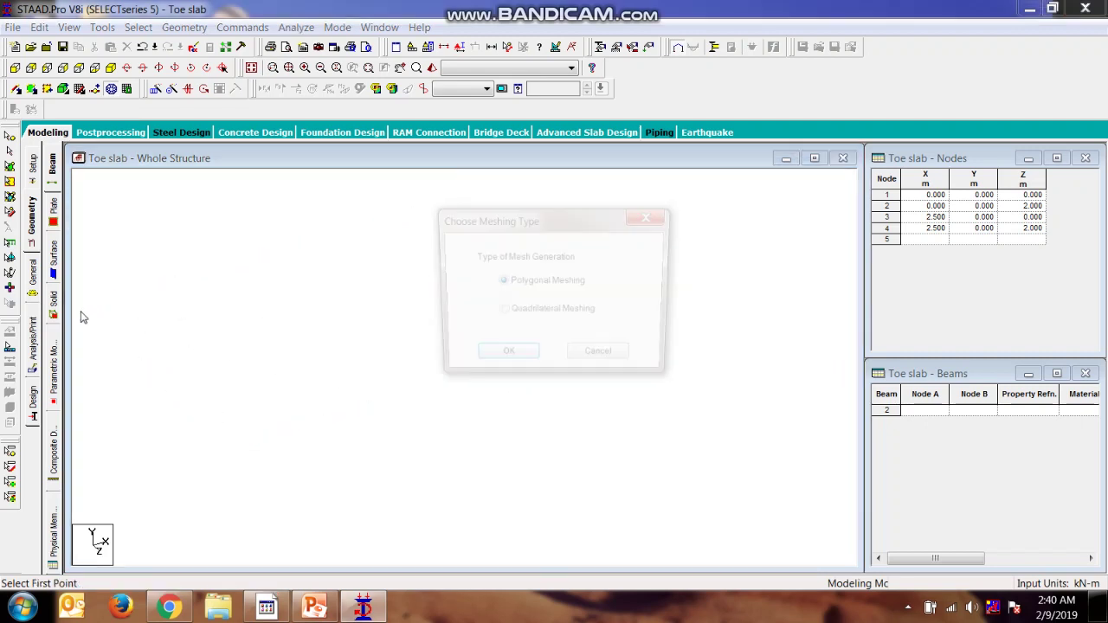
- Generate a quadrilateral mesh over the slab with quadrilateral elements and 10 divisions along each side
left_click(512, 317)
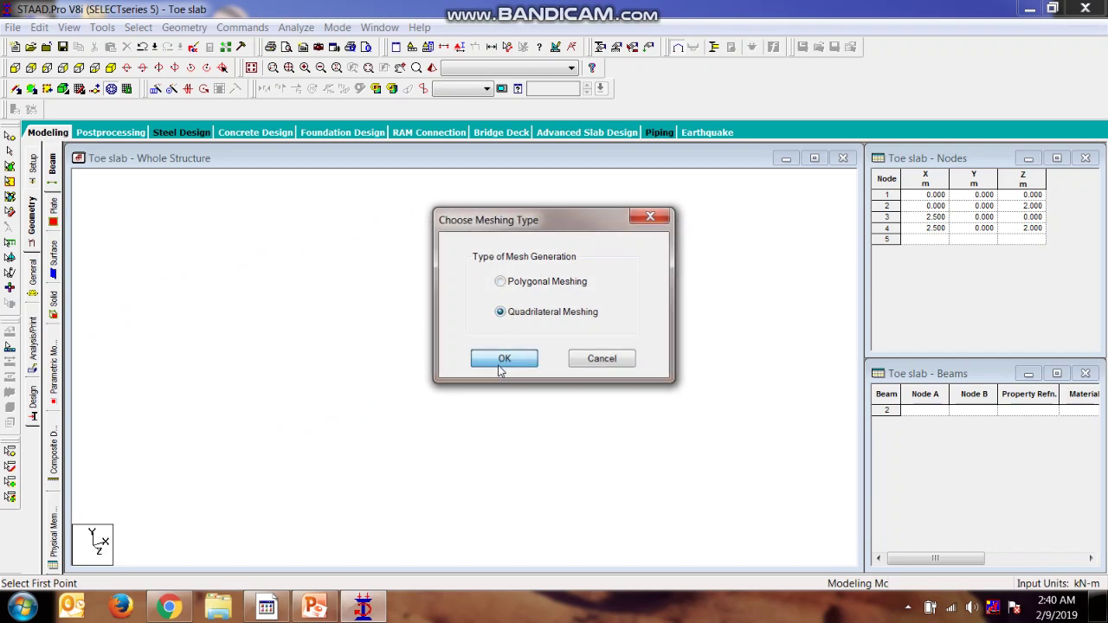
left_click(505, 360)
left_click(563, 340)
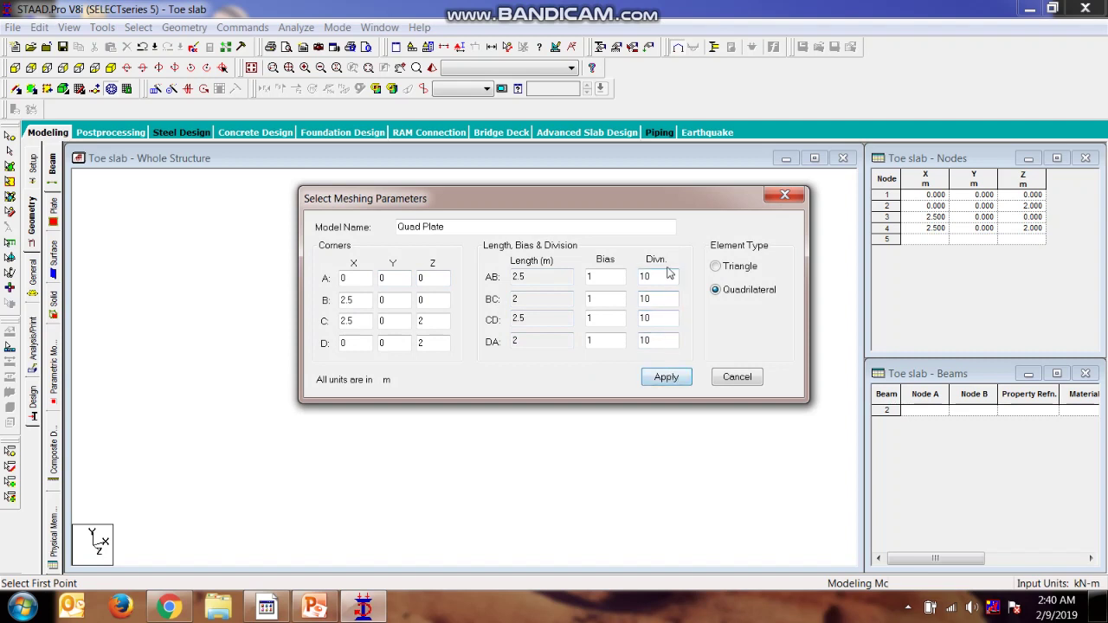
left_click(666, 378)
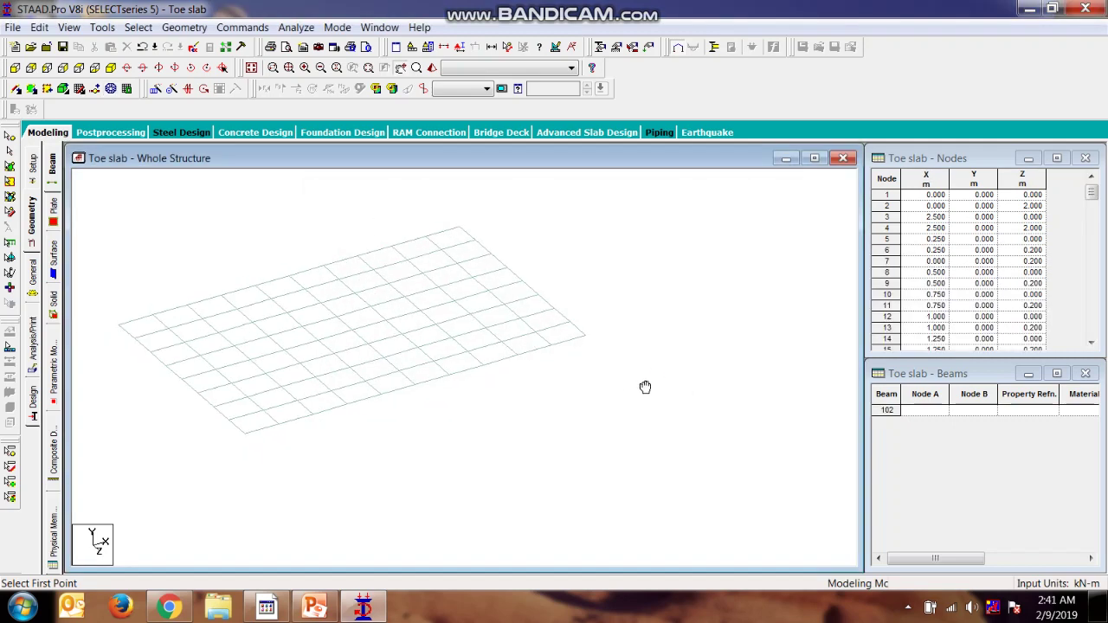
- Create a fixed support and select it in the support list for assignment
left_click(616, 46)
left_click(135, 213)
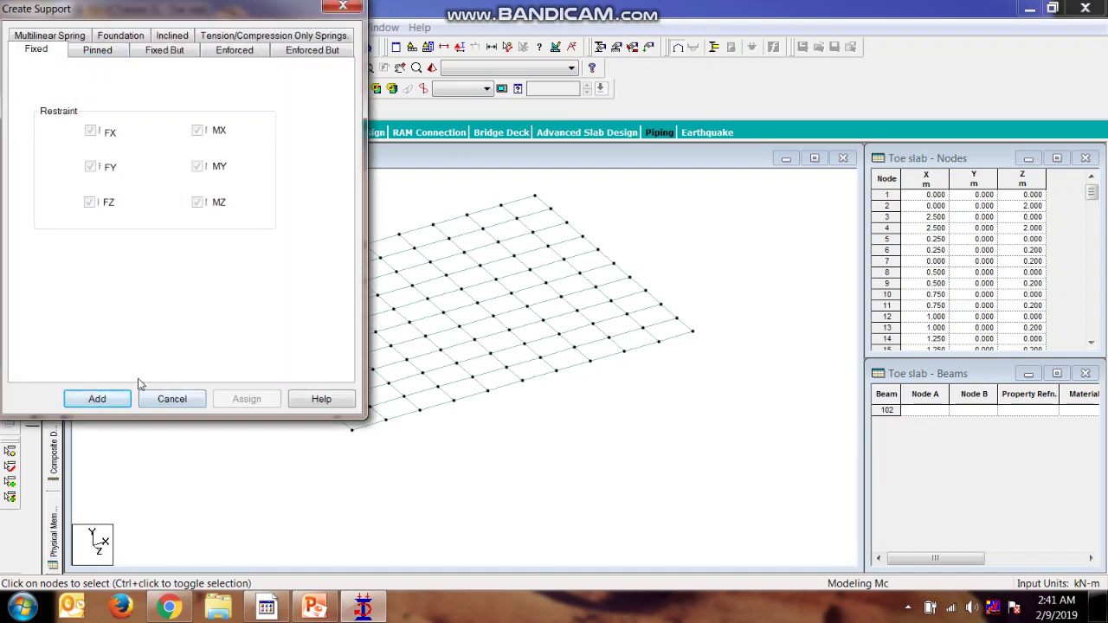
left_click(97, 399)
left_click(98, 104)
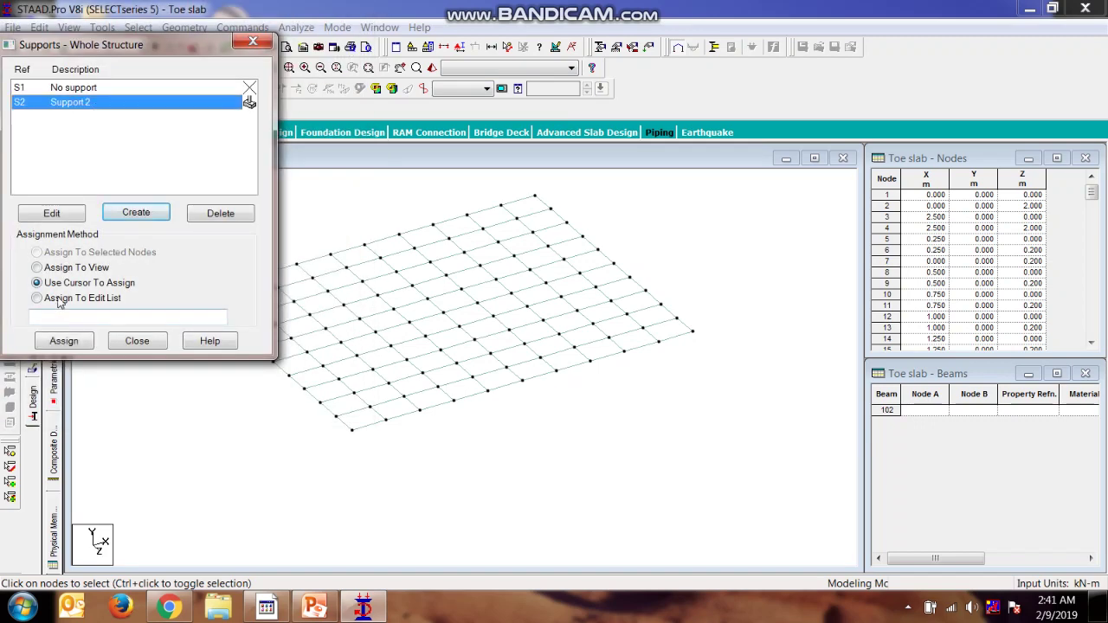
- In the front view, assign the fixed support to all nodes along the slab edges at X = 0 and X = 2.5 m
left_click(355, 242)
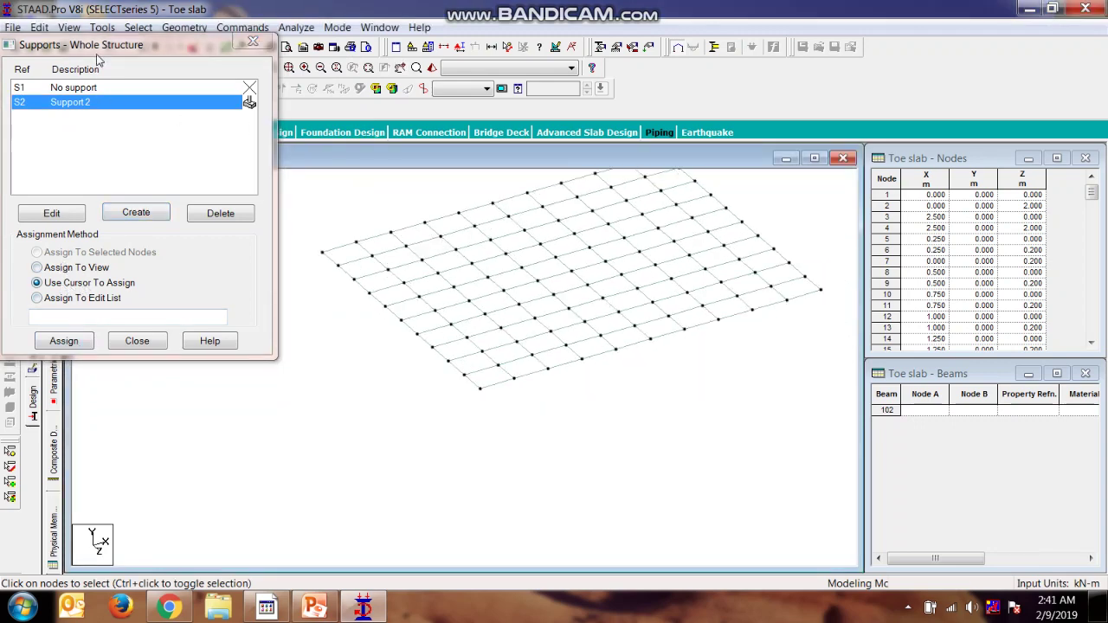
left_click(15, 68)
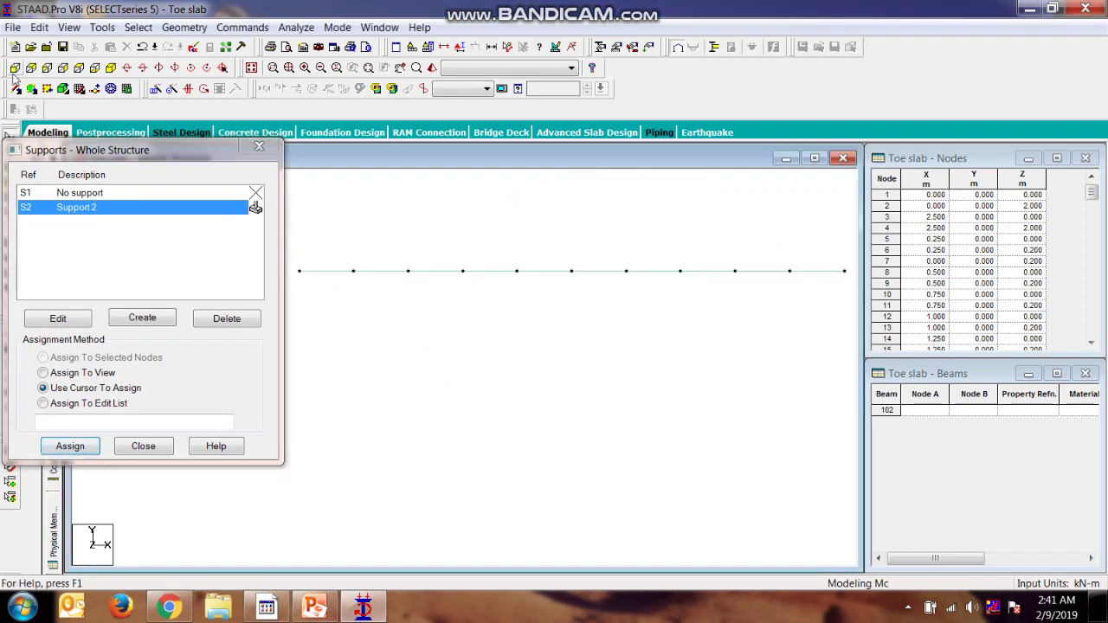
left_click(396, 324)
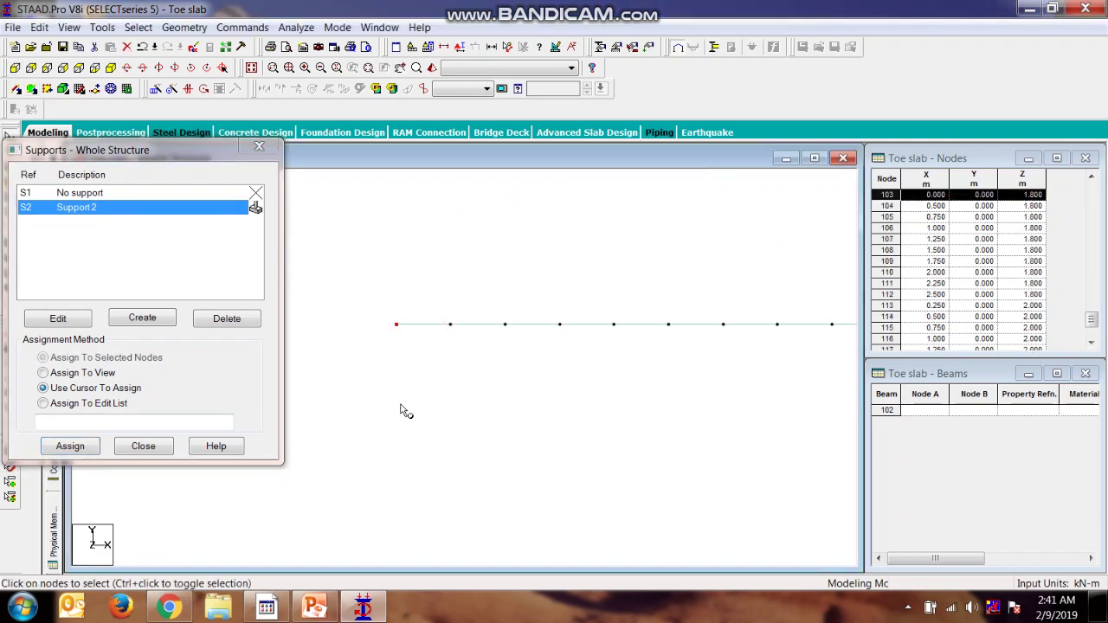
middle_click_drag(583, 440, 494, 395)
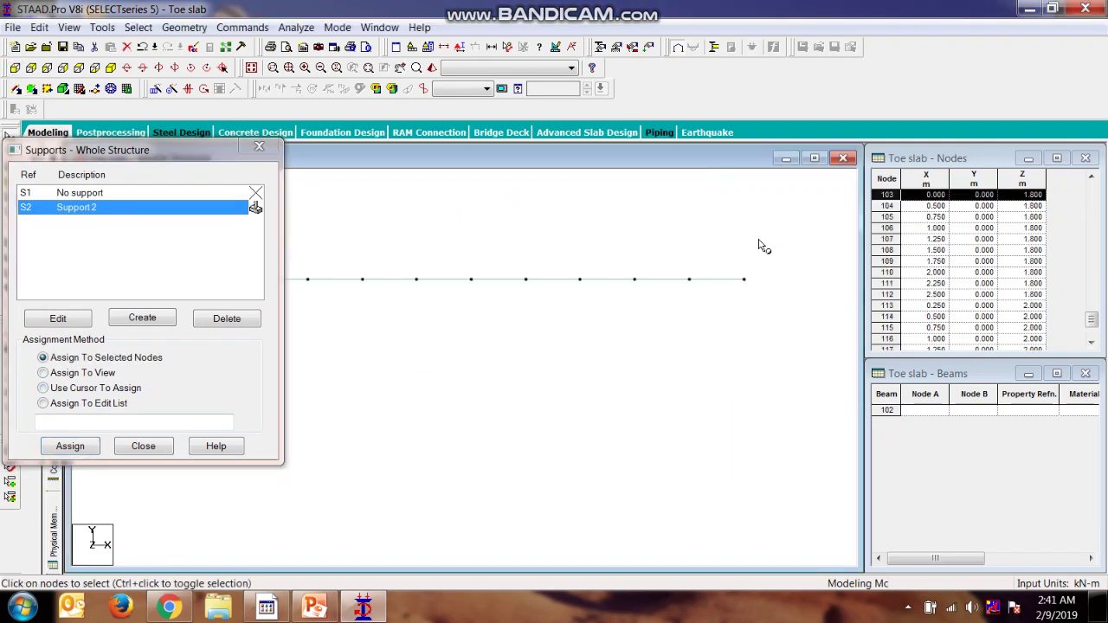
left_click(744, 278)
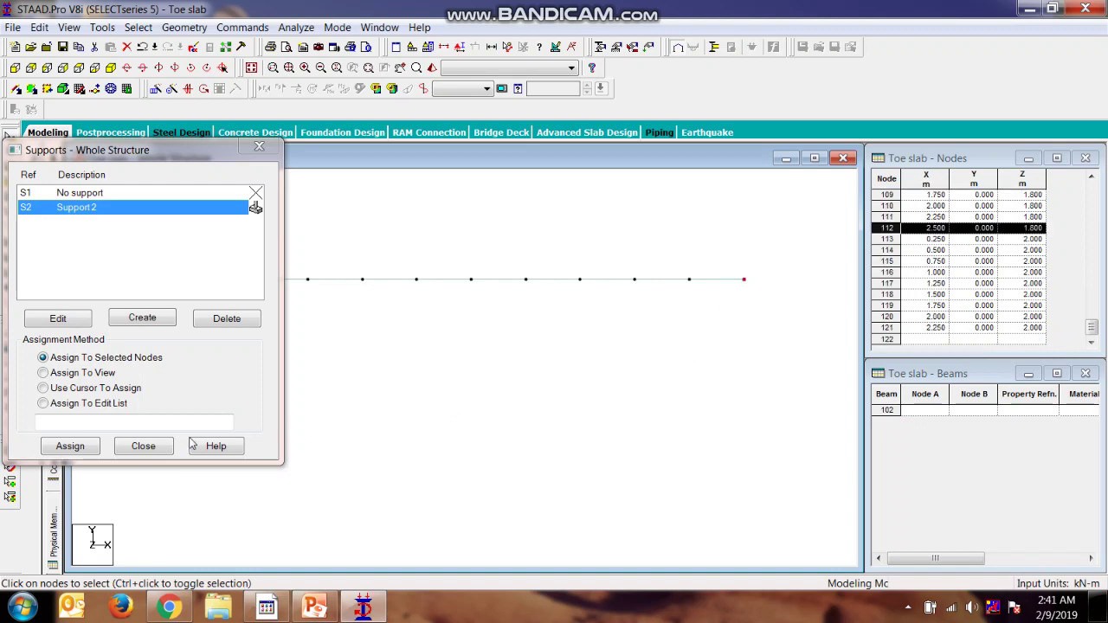
left_click(69, 446)
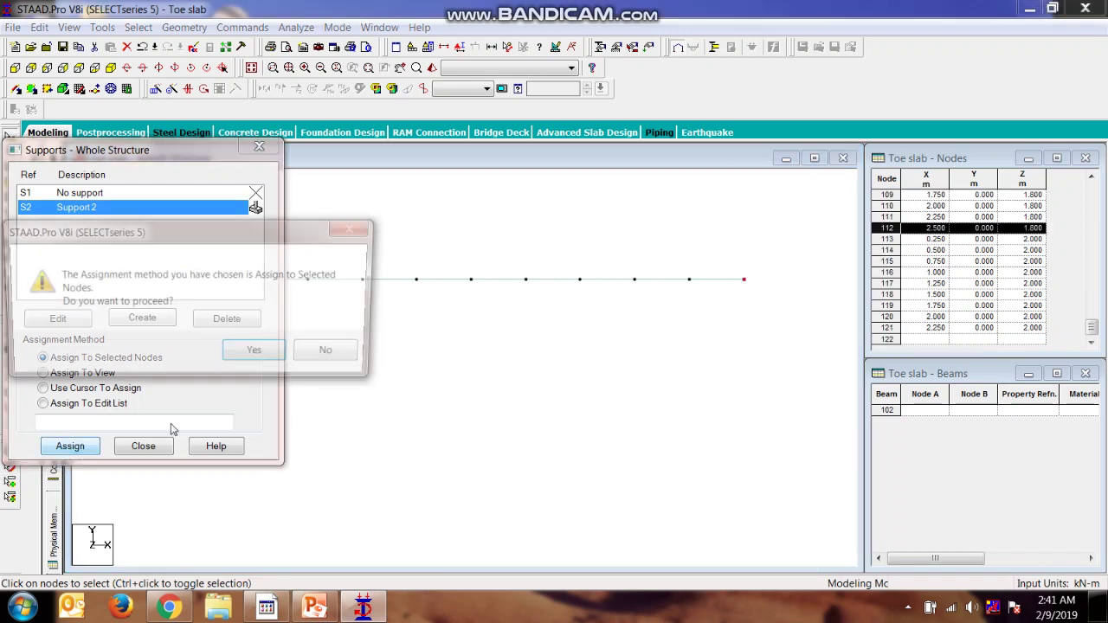
left_click(259, 355)
middle_click_drag(356, 229, 328, 232)
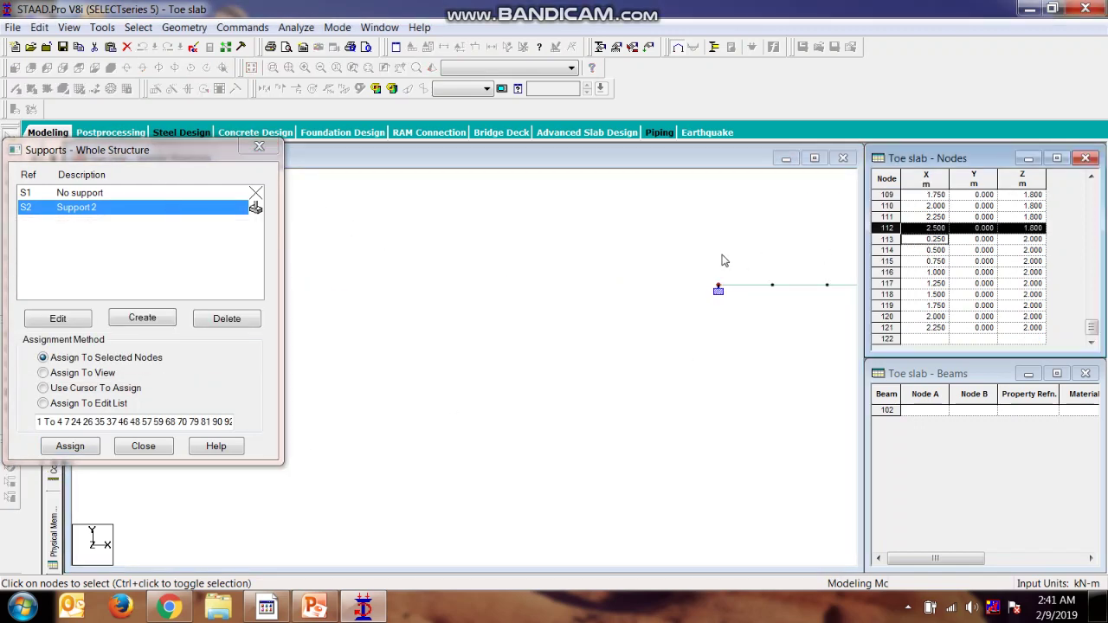
middle_click_drag(548, 285, 479, 293)
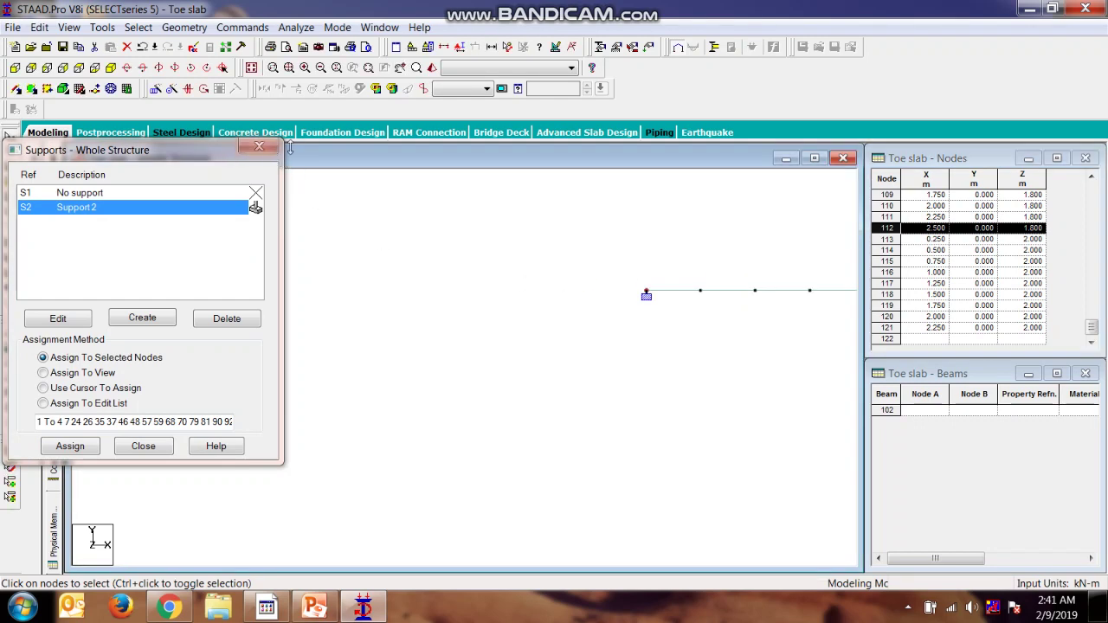
left_click(258, 146)
- Examine the supports along the slab's two side edges in isometric and plan views
middle_click_drag(436, 364, 522, 372)
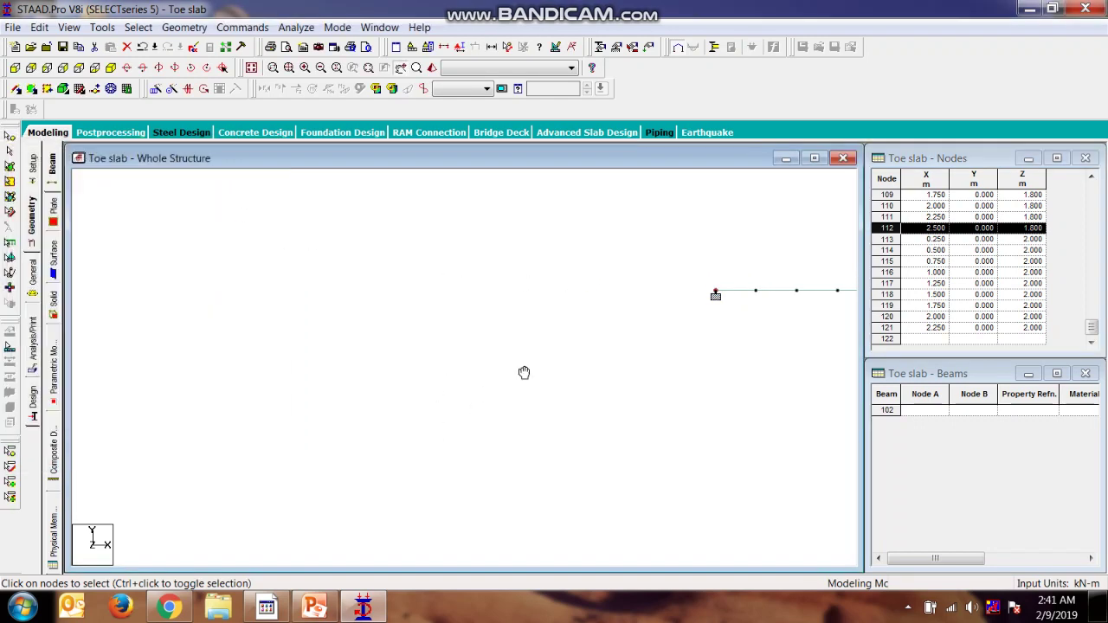
left_click(400, 67)
left_click(101, 72)
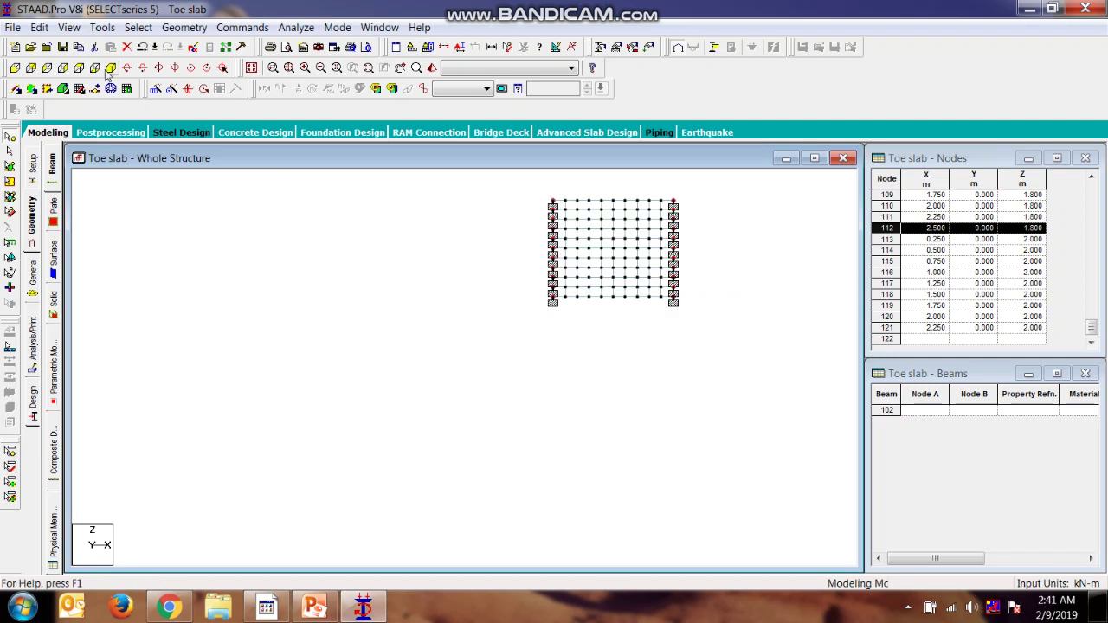
left_click(110, 69)
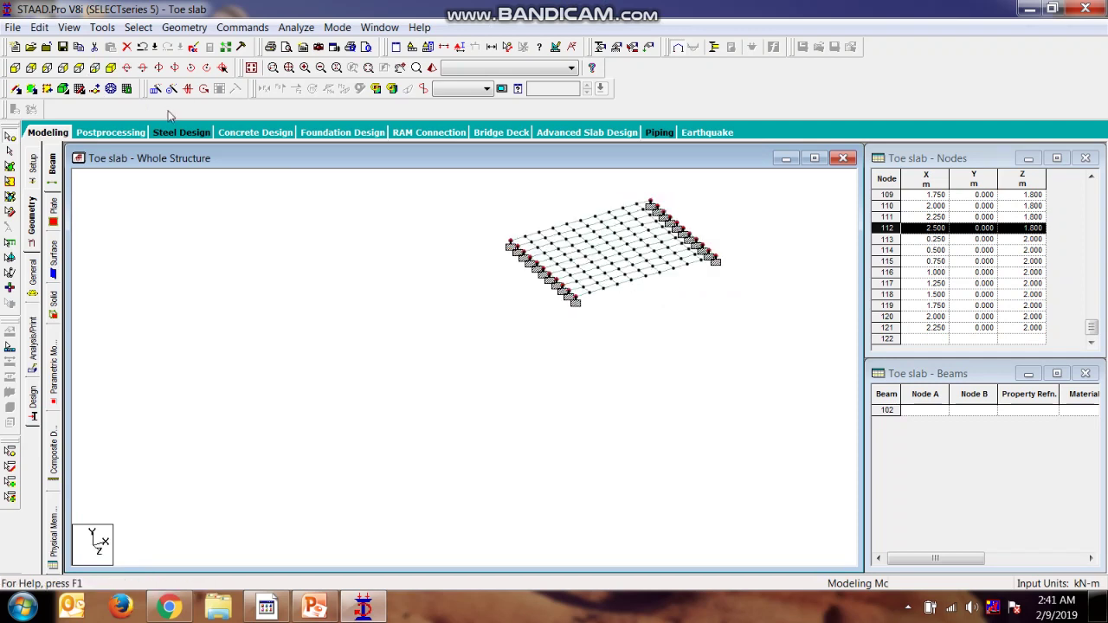
left_click(79, 69)
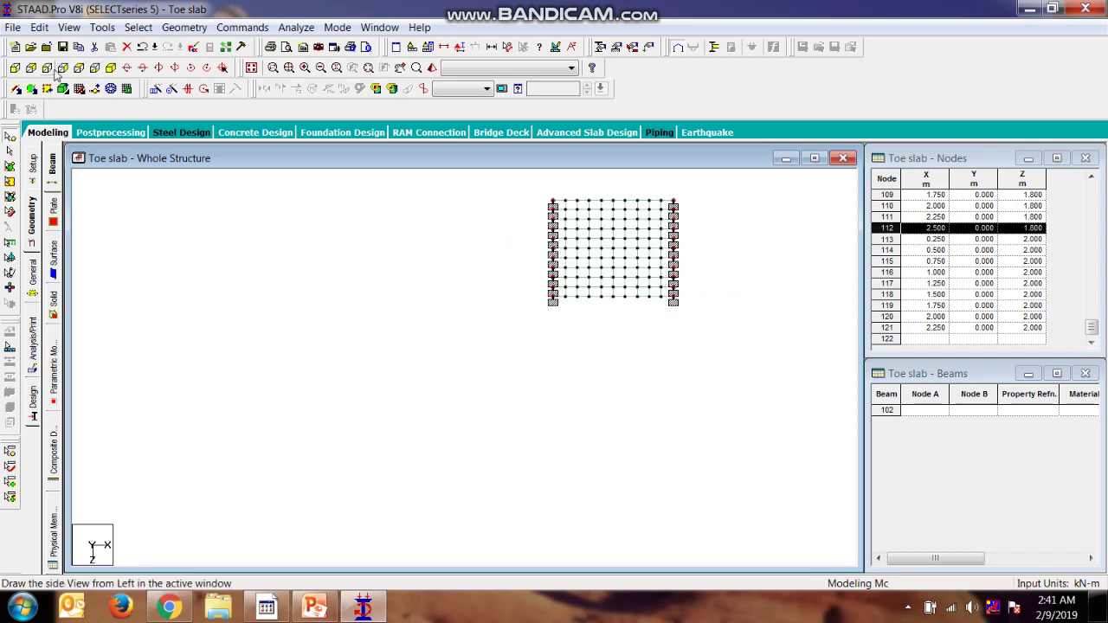
middle_click_drag(285, 239, 148, 346)
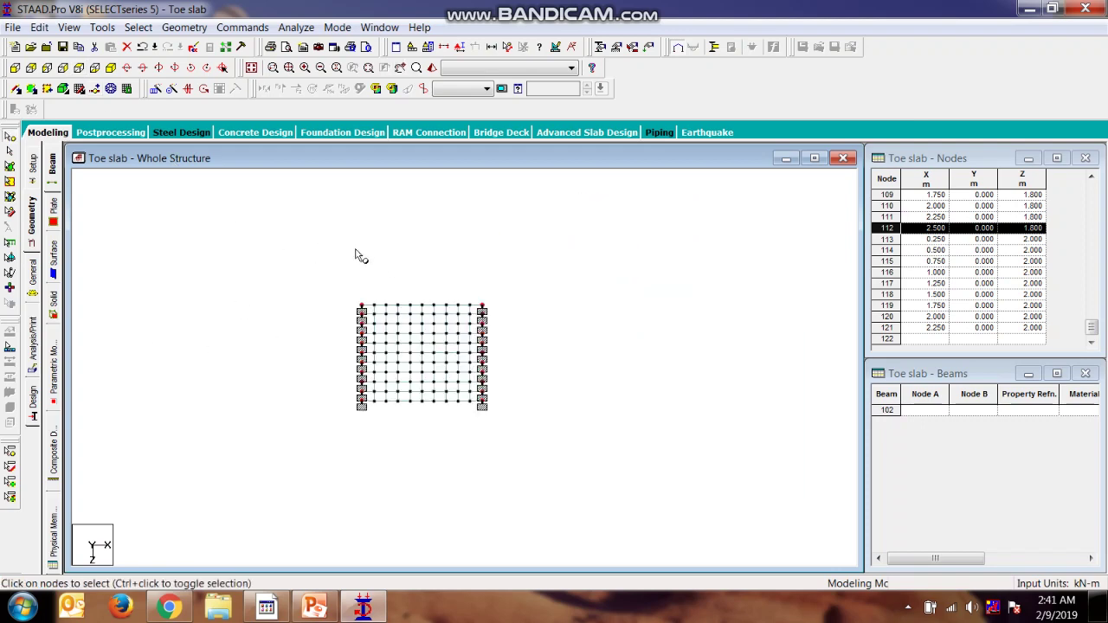
key("p")
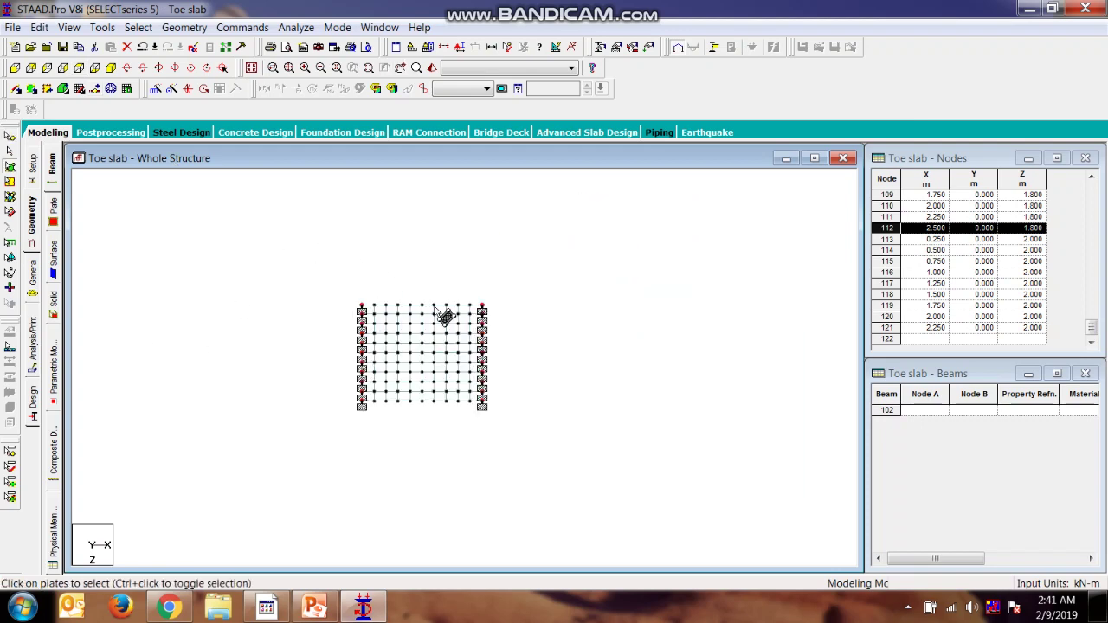
scroll(444, 314, "up", 3)
scroll(473, 410, "down", 1)
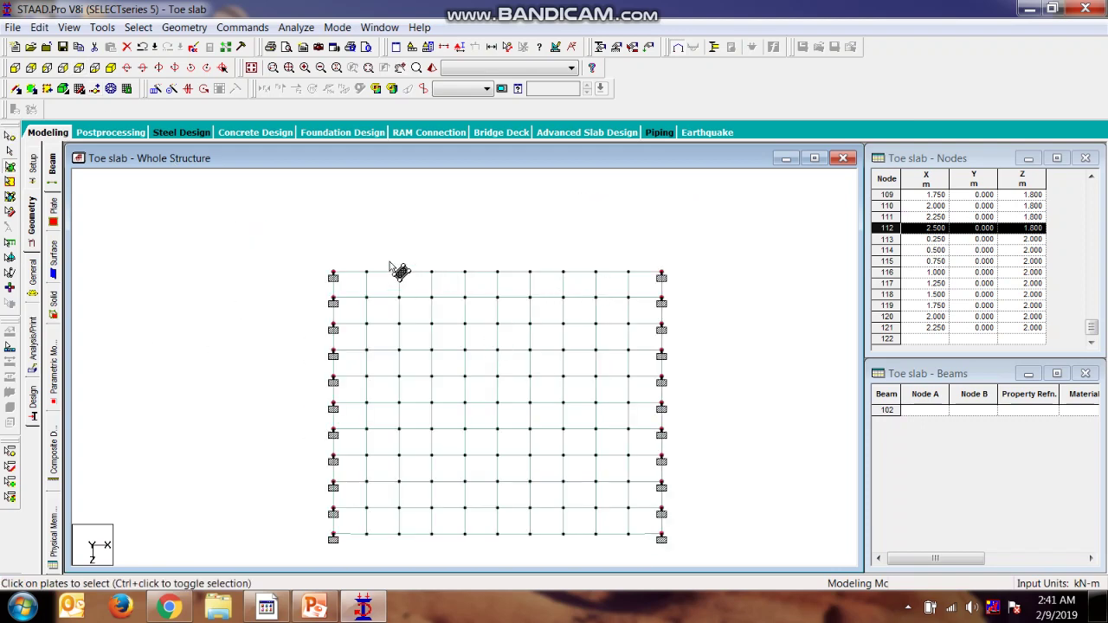
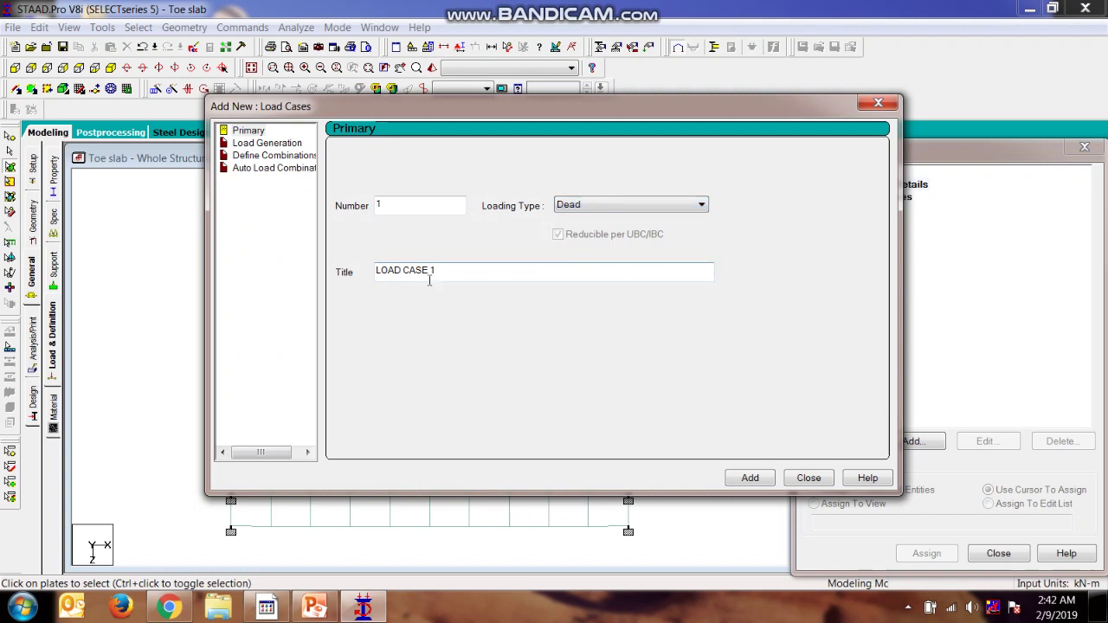
- Add primary load case 1 of type Dead titled "Pressure" and select it in the load case details
triple_click(426, 272)
type("Pr")
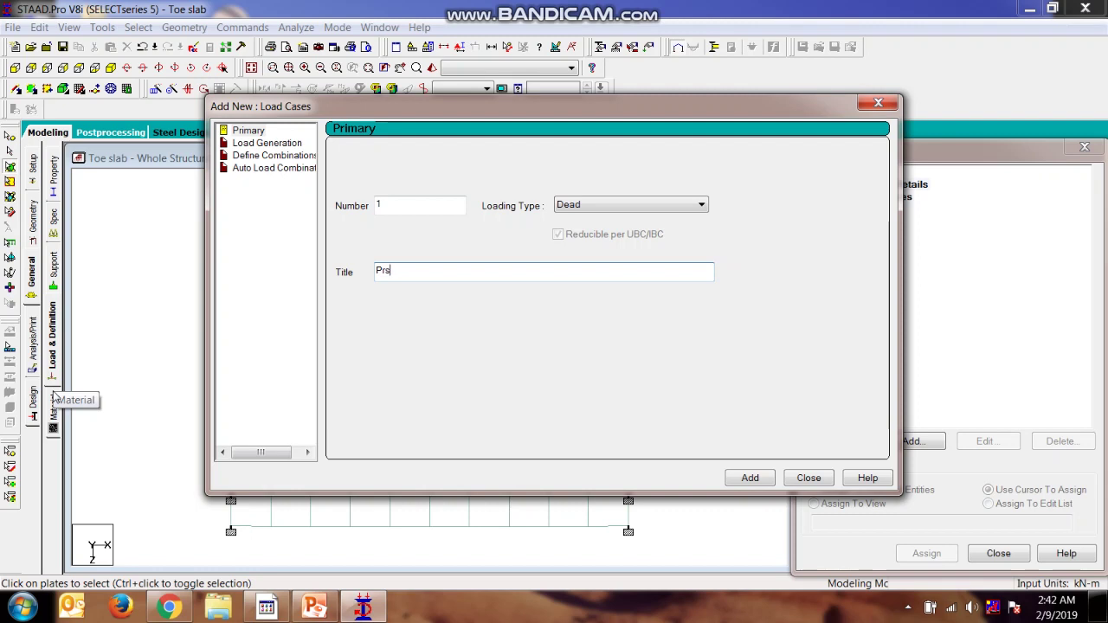
type("essure")
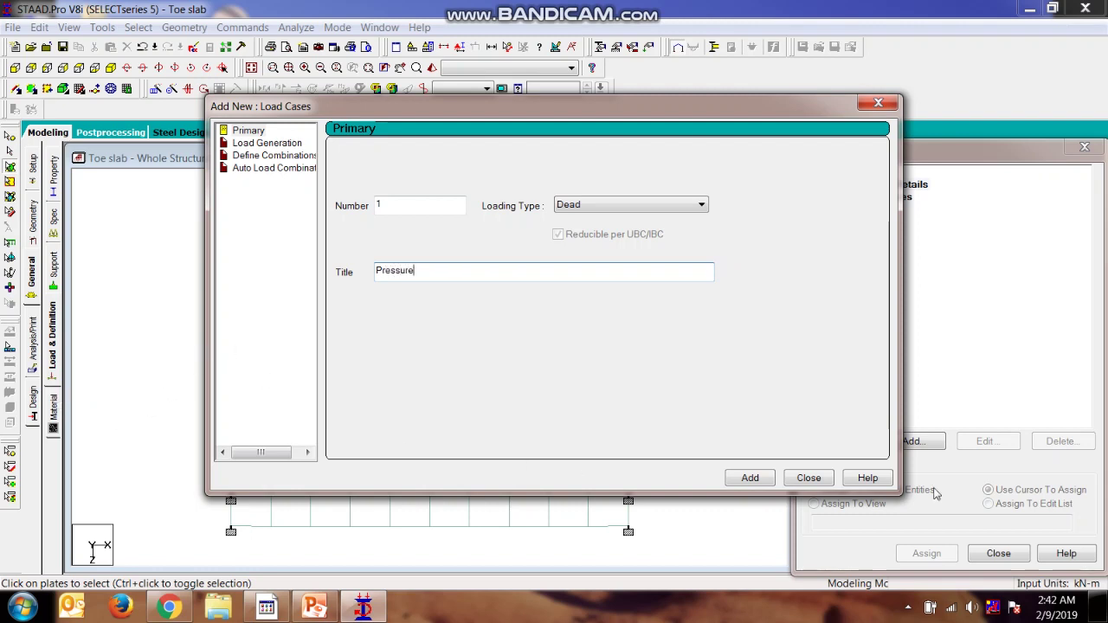
left_click(752, 478)
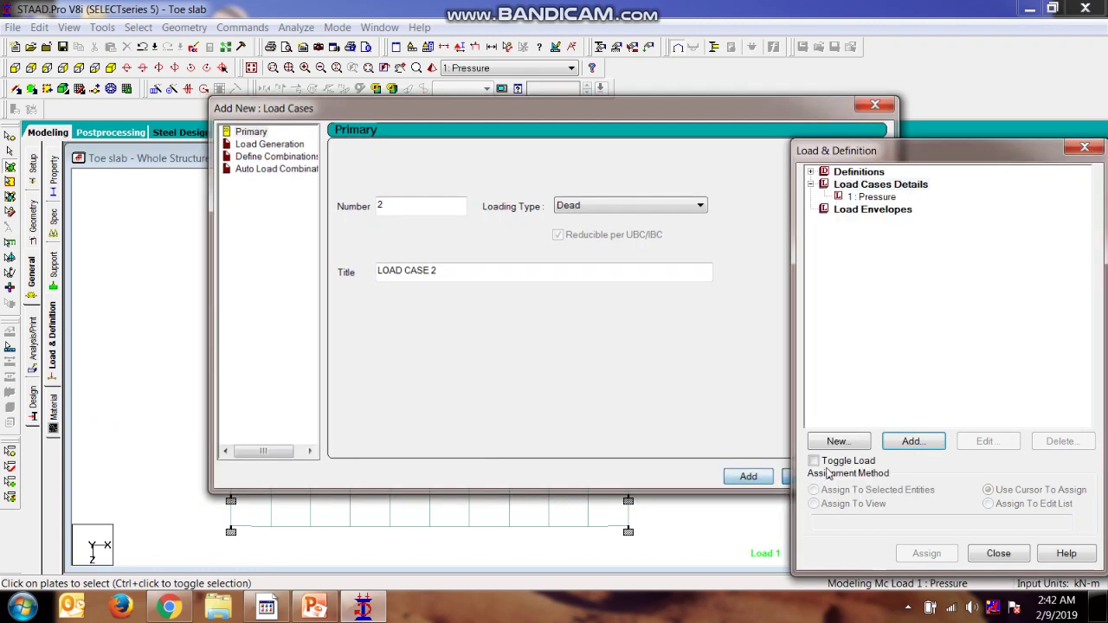
left_click(877, 103)
left_click(878, 210)
left_click(876, 198)
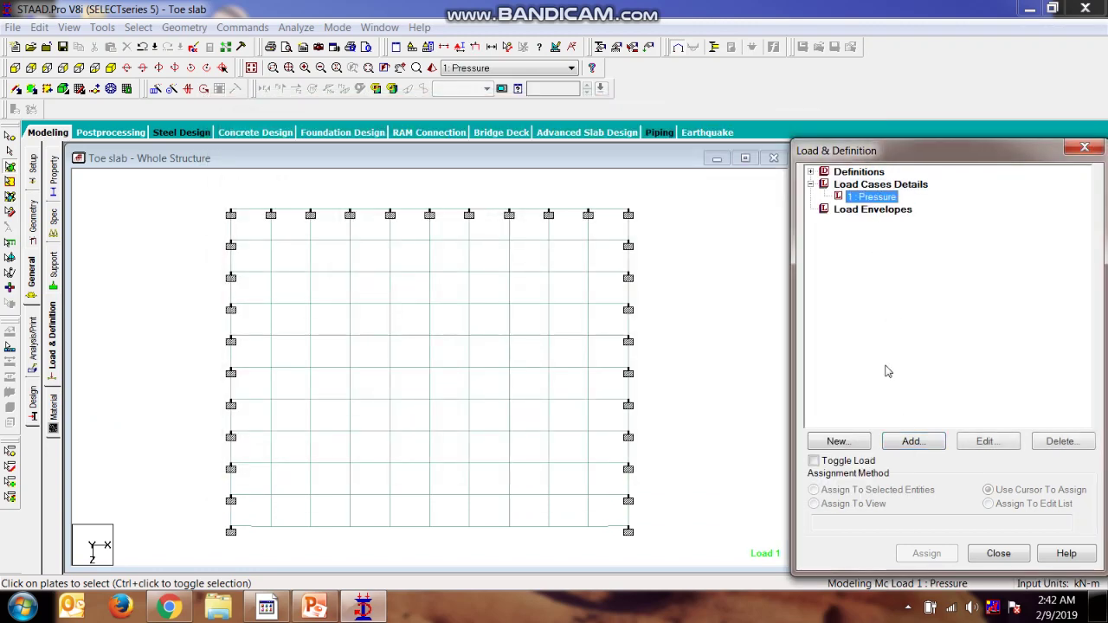
- In the isometric view, measure the distance across the slab from the supported back edge to the free front edge
left_click(111, 68)
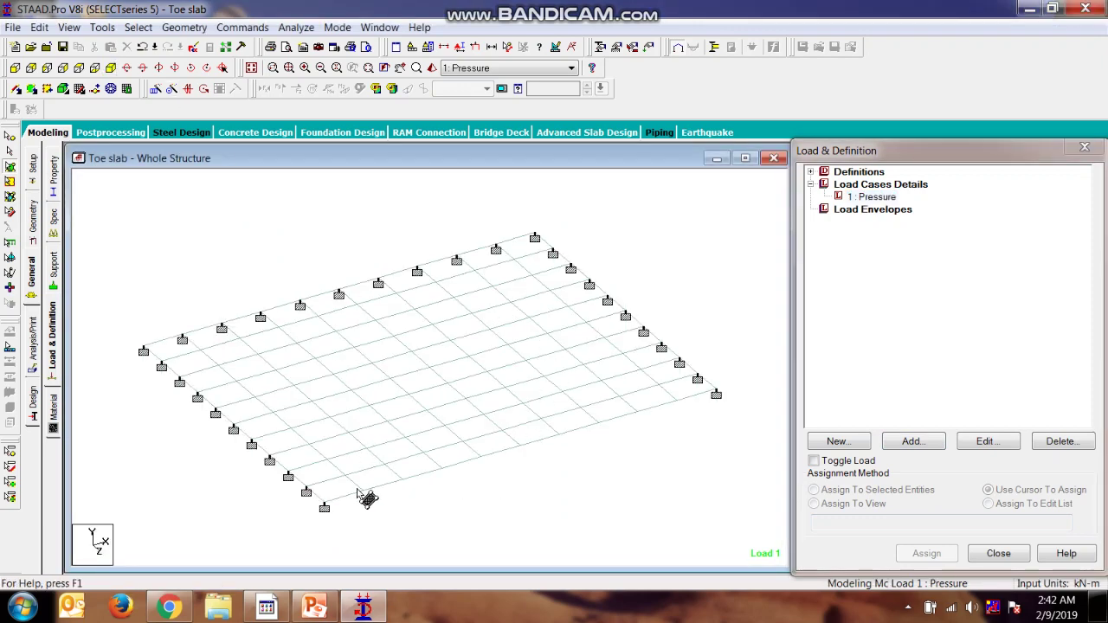
left_click(509, 47)
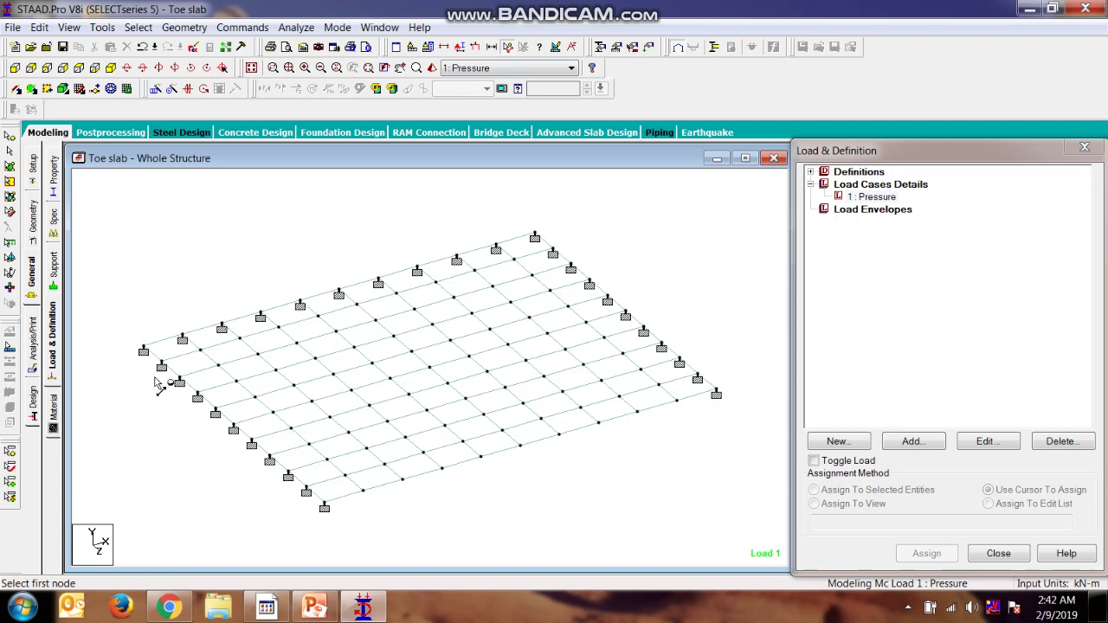
left_click(182, 337)
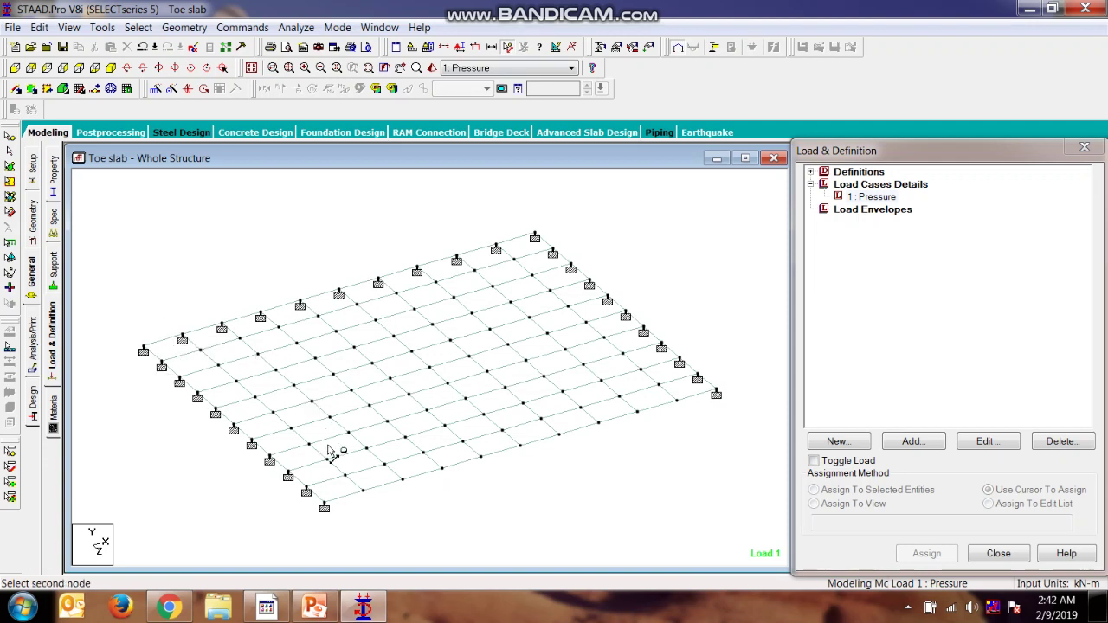
left_click(364, 492)
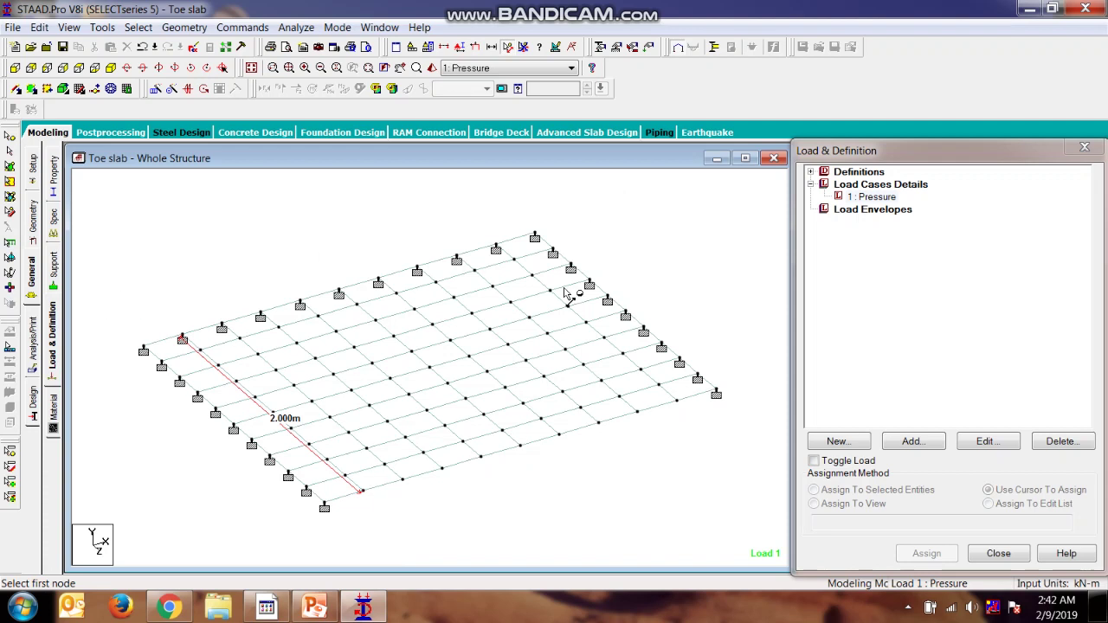
- Start a hydrostatic plate load item under the Pressure load case and select all plates of the slab for it
key("Escape")
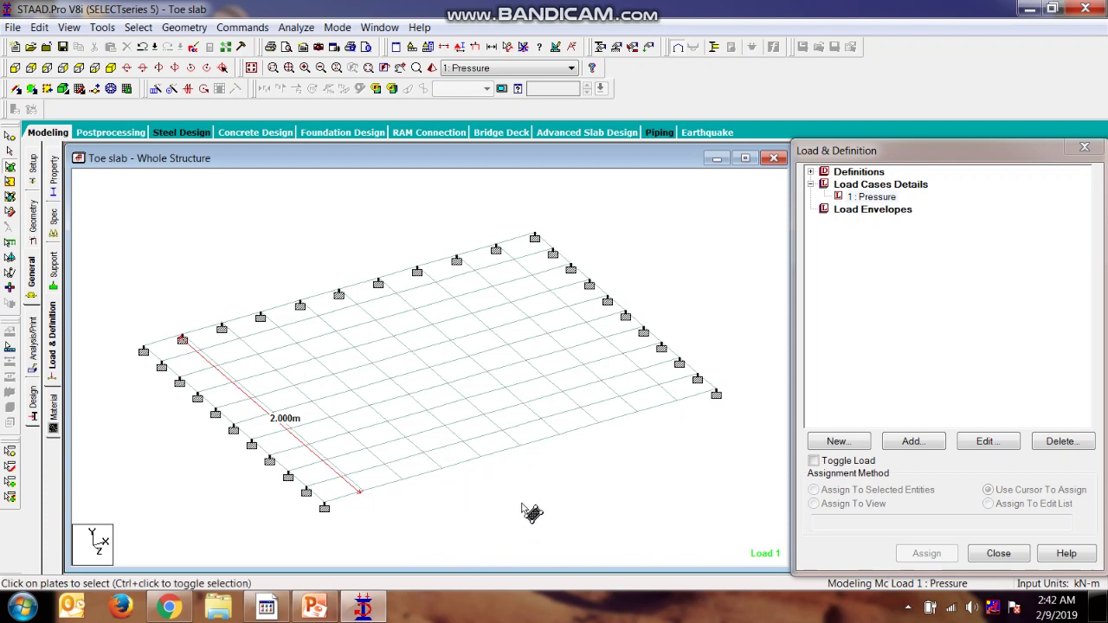
left_click(888, 197)
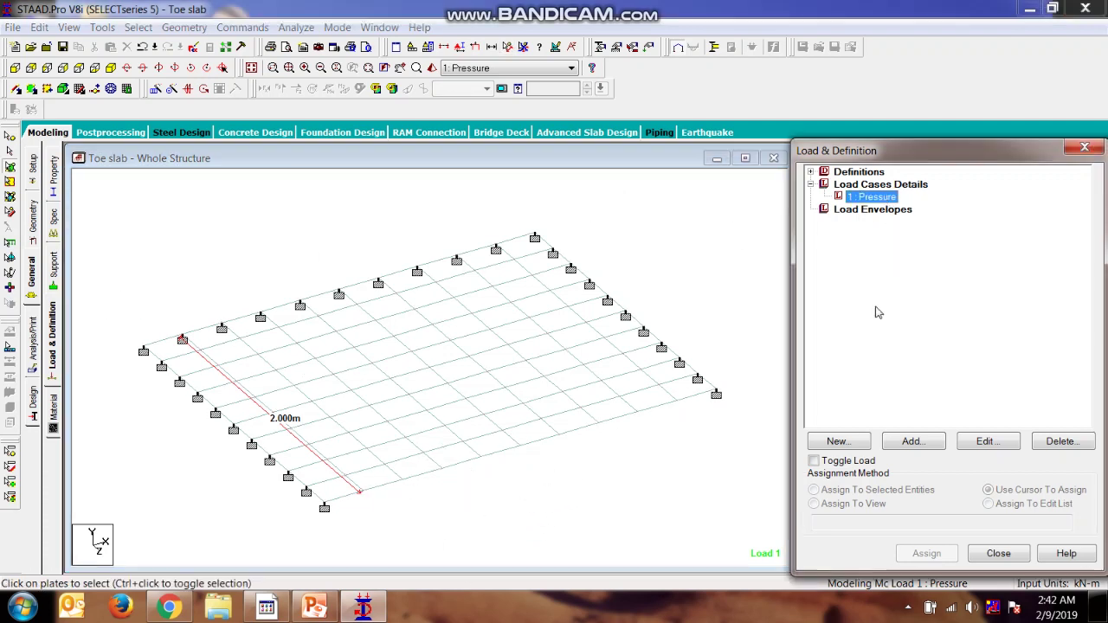
left_click(910, 443)
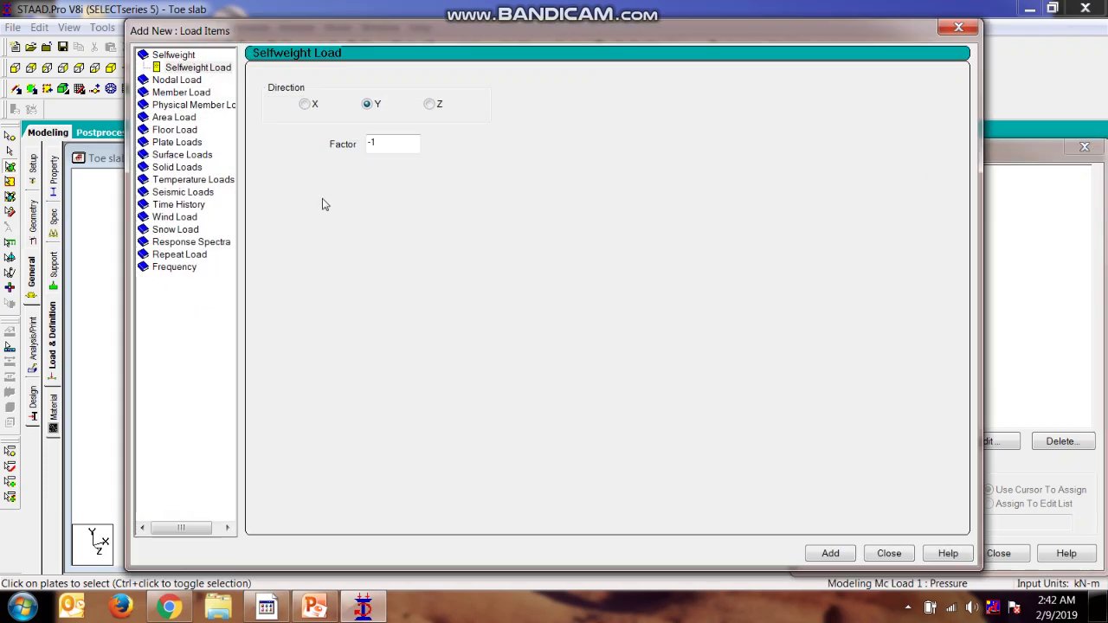
left_click(177, 143)
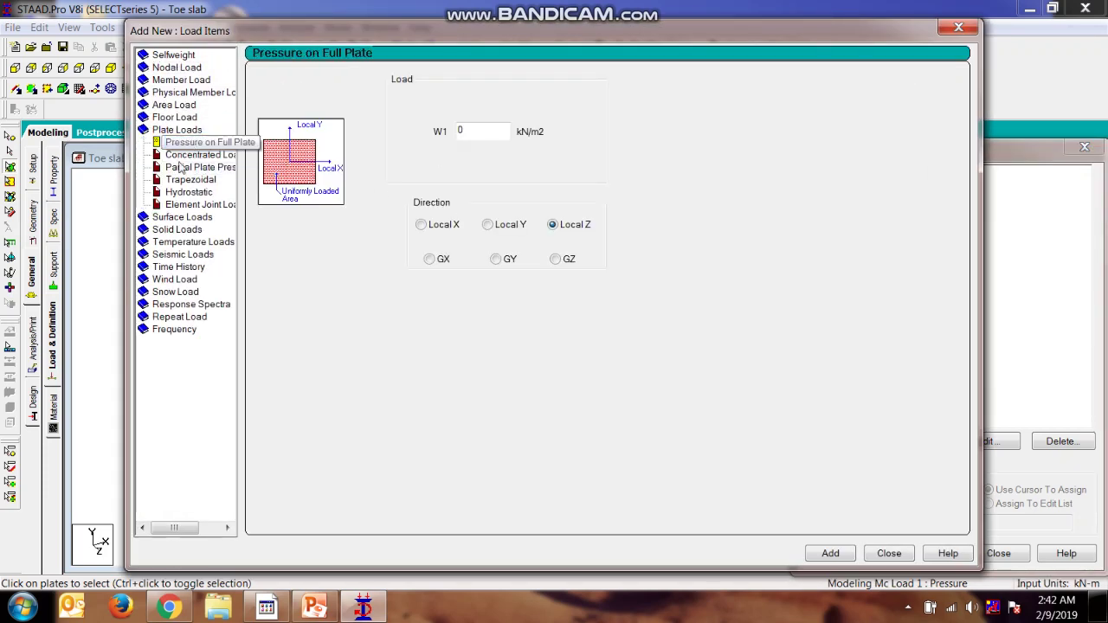
left_click(187, 192)
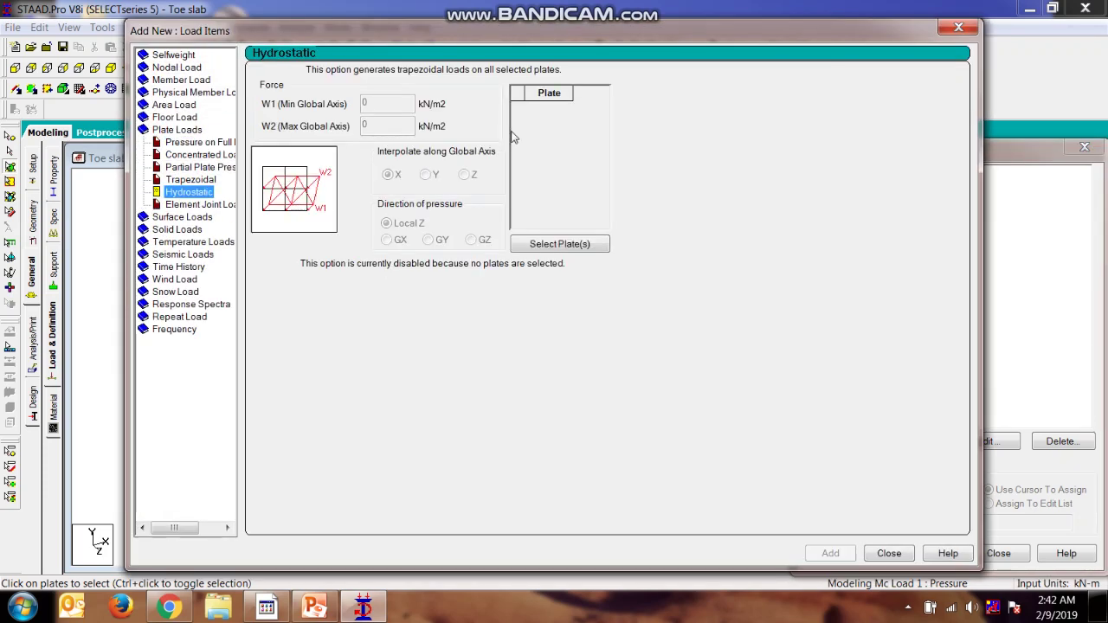
left_click(554, 243)
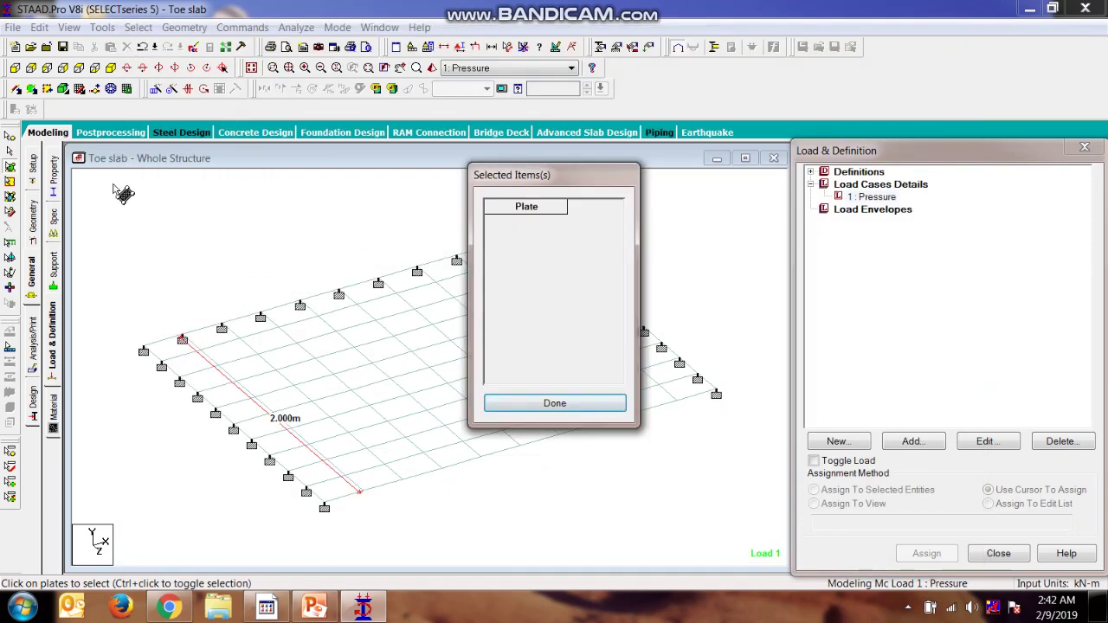
left_click_drag(124, 193, 762, 524)
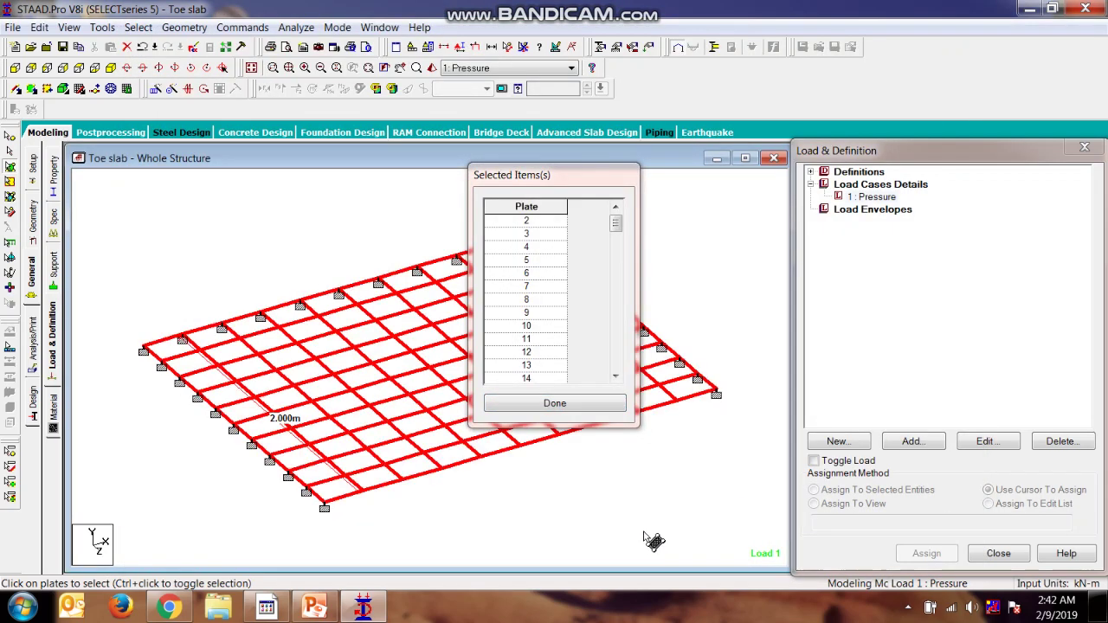
left_click(595, 404)
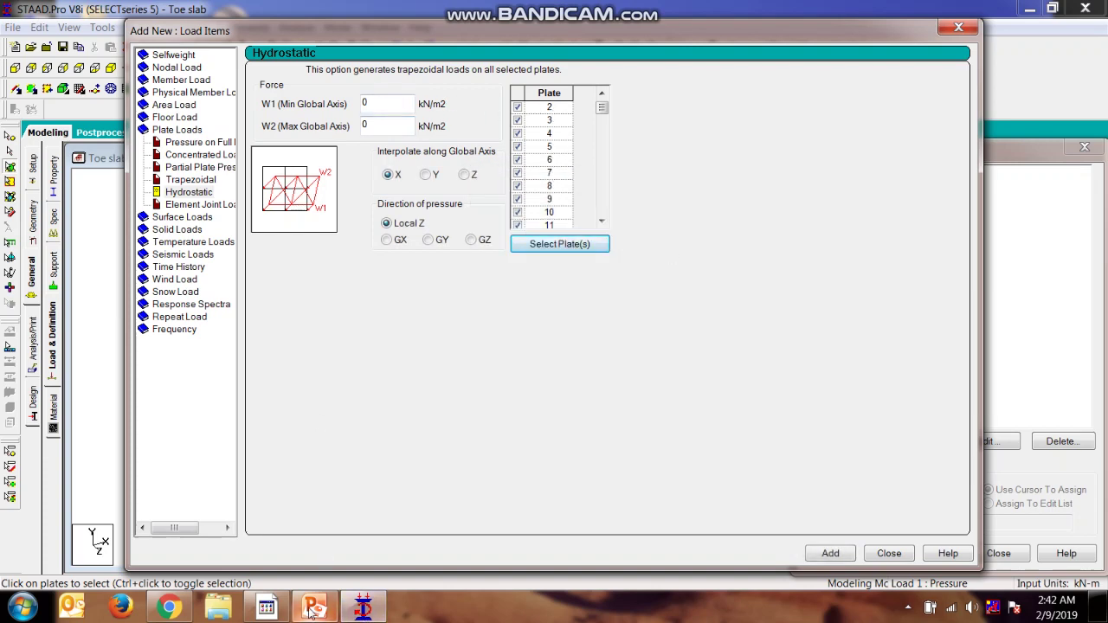
- Look up the toe pressures in the PowerPoint base pressure diagram and set W1 to 96.79 and W2 to 101.62 kN/m2
left_click(554, 419)
scroll(554, 418, "up", 6)
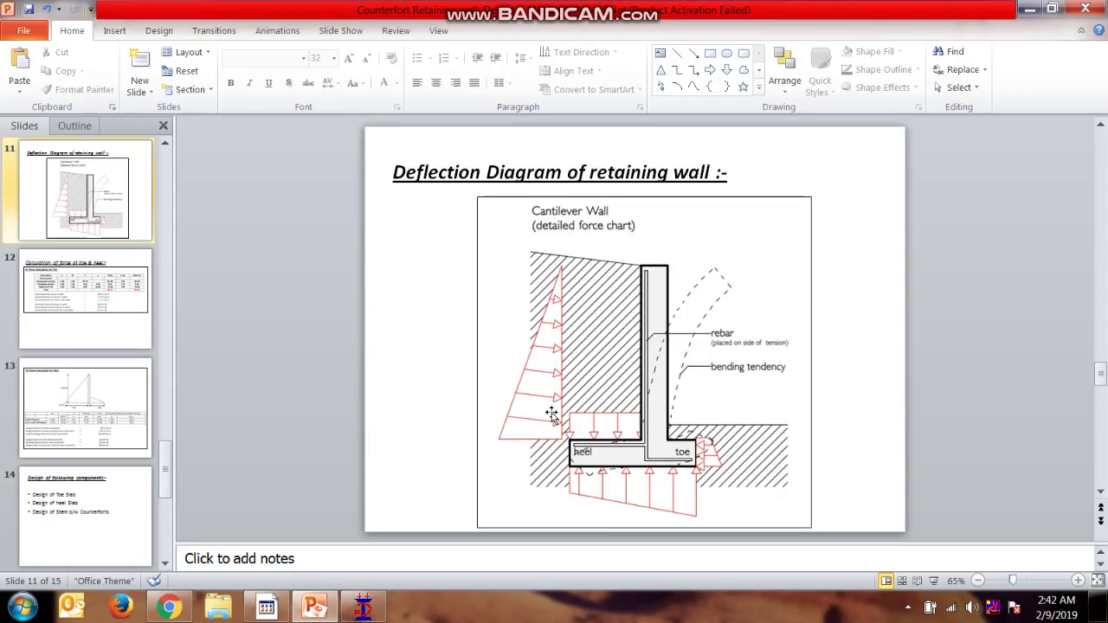
scroll(551, 414, "up", 1)
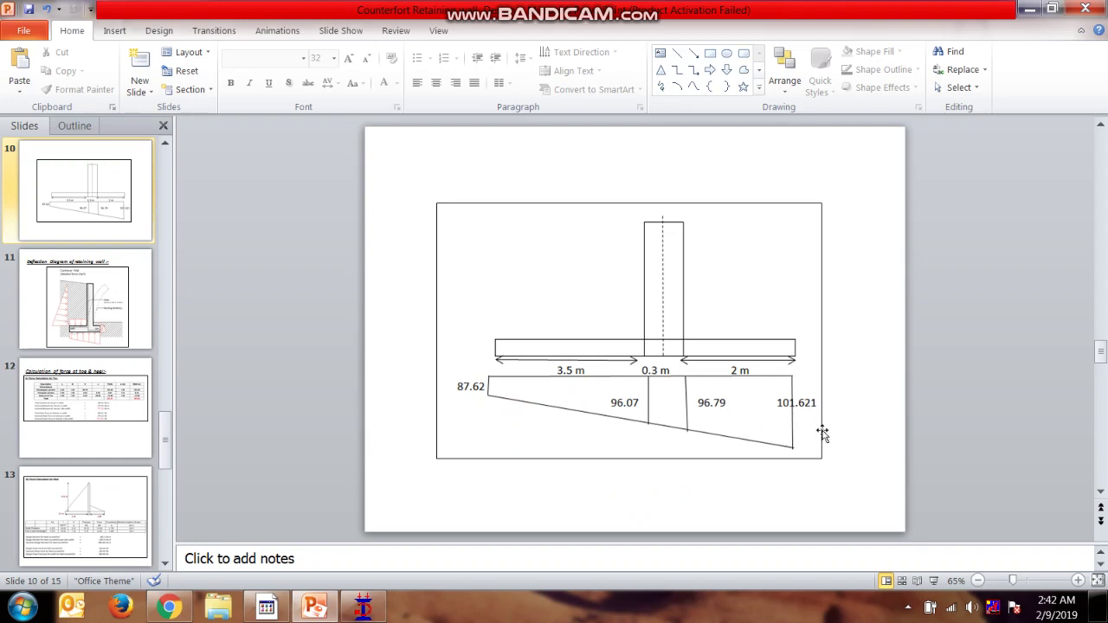
left_click(311, 608)
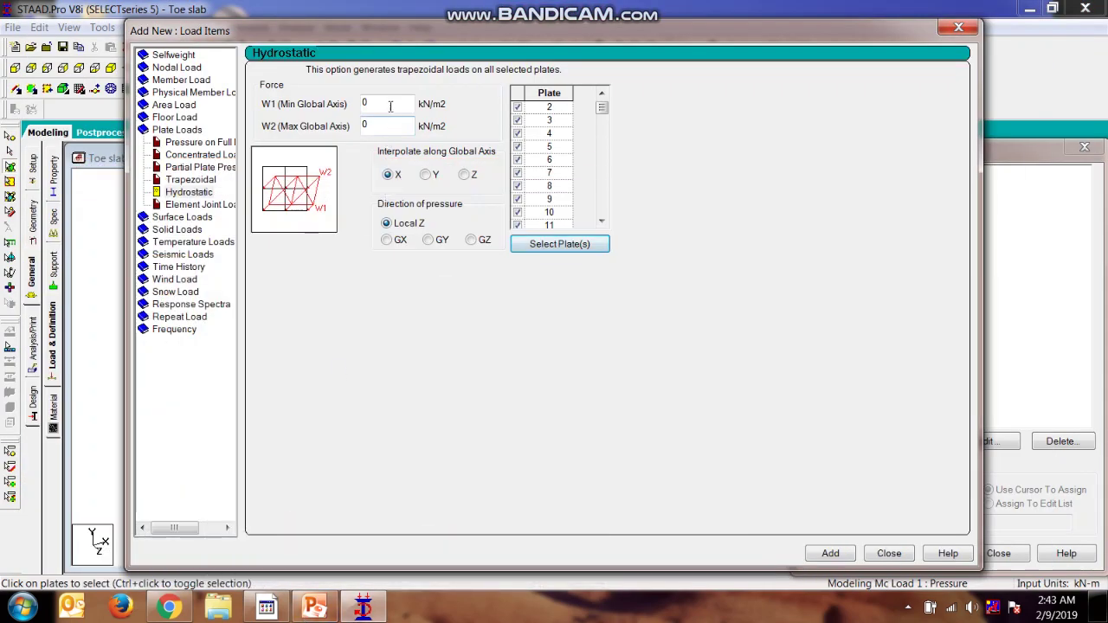
left_click(390, 106)
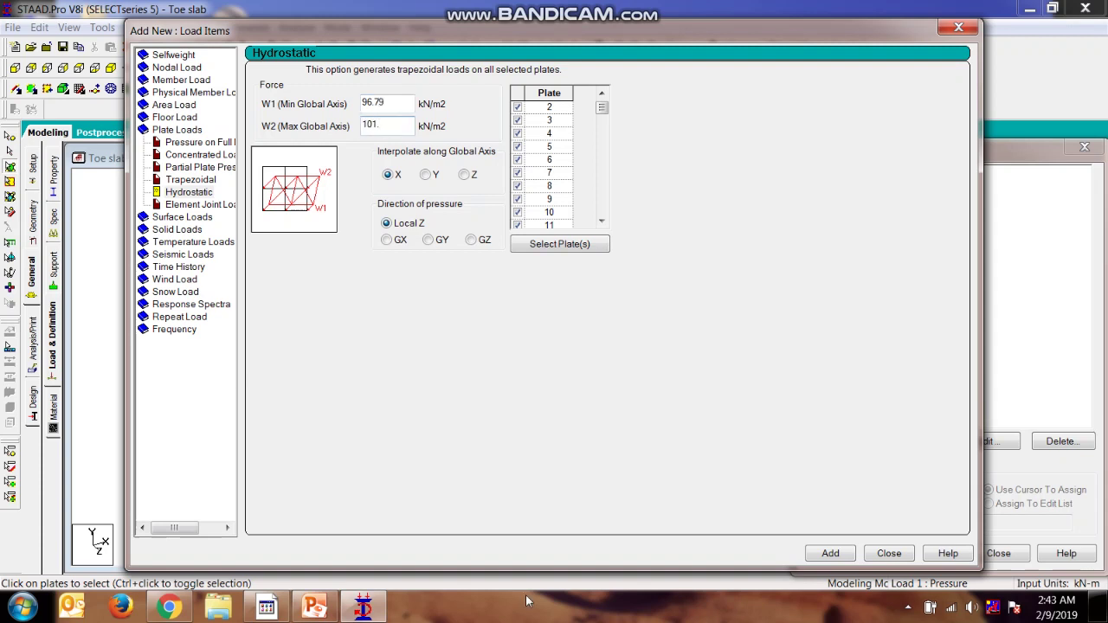
left_click(294, 611)
- Interpolate the hydrostatic load along global Z with pressure direction GY, and add it to the load case
left_click_drag(523, 38, 728, 36)
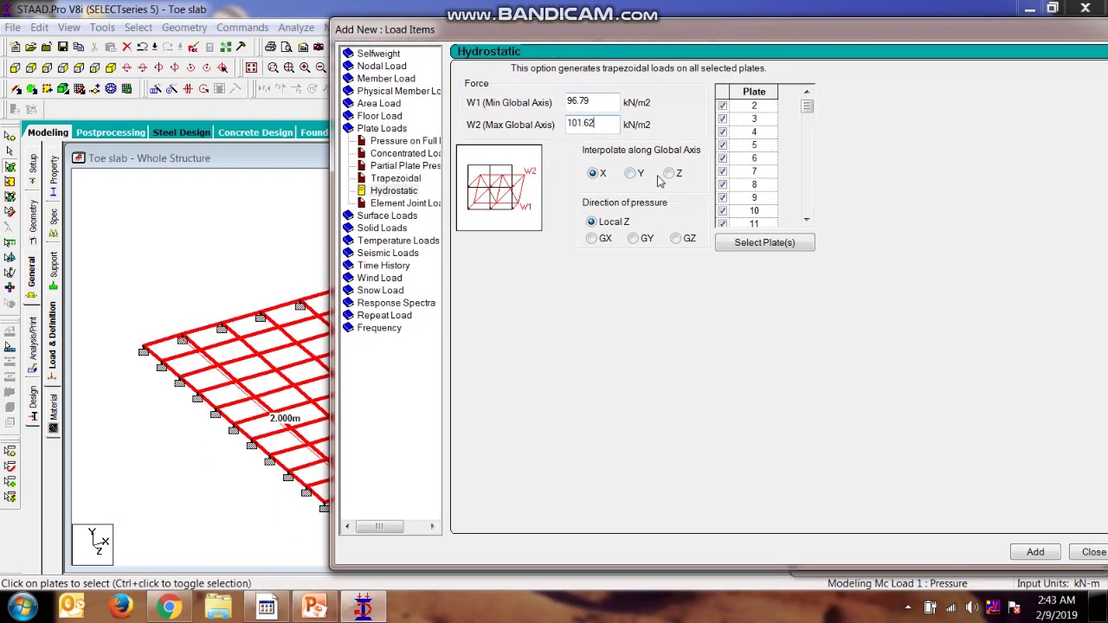
left_click(671, 175)
left_click(1056, 555)
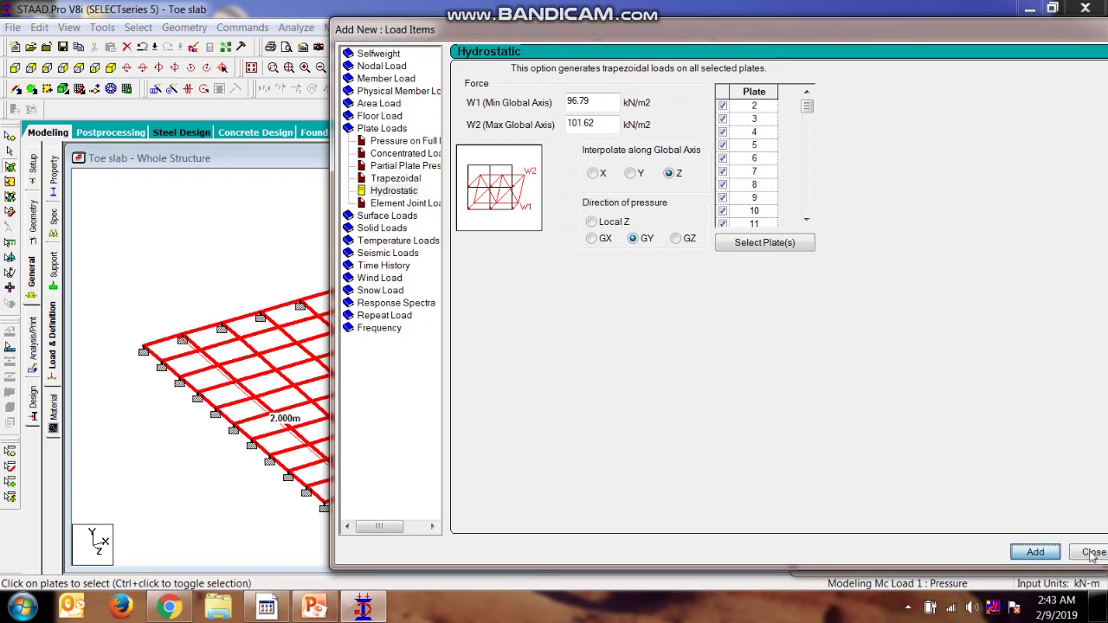
left_click(1092, 554)
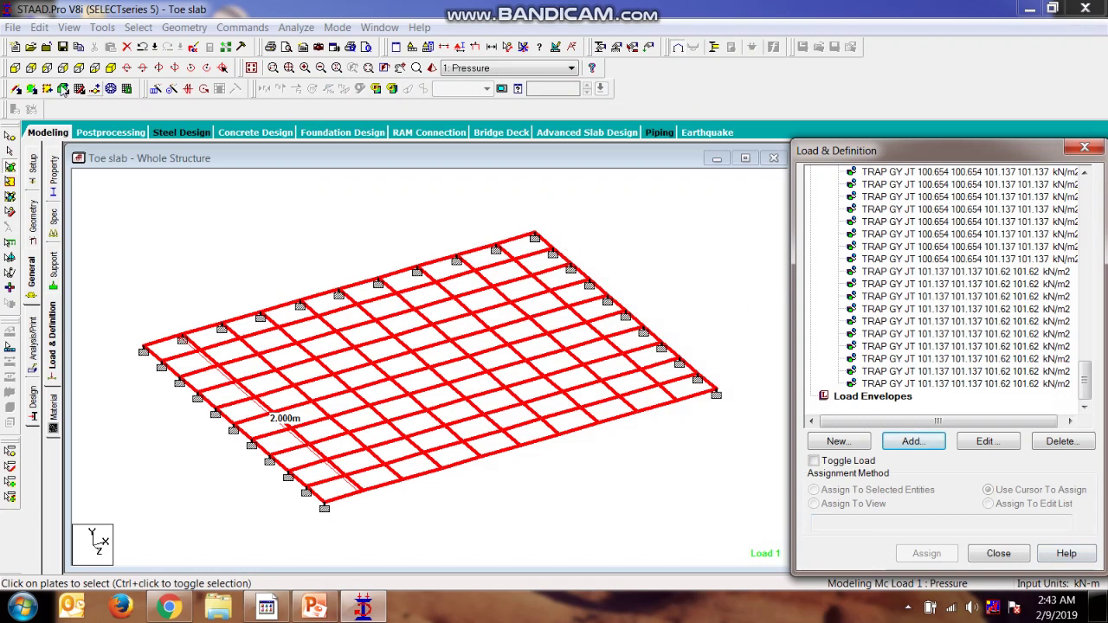
- Display the pressure load on the slab in the front view, declining the auto save
left_click(11, 72)
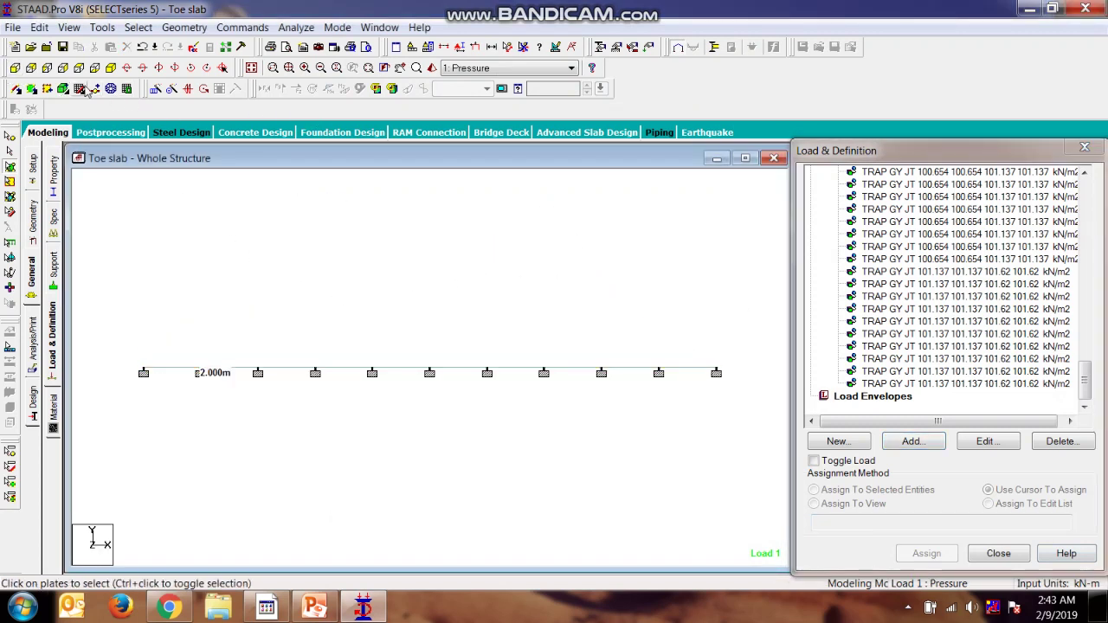
left_click(110, 67)
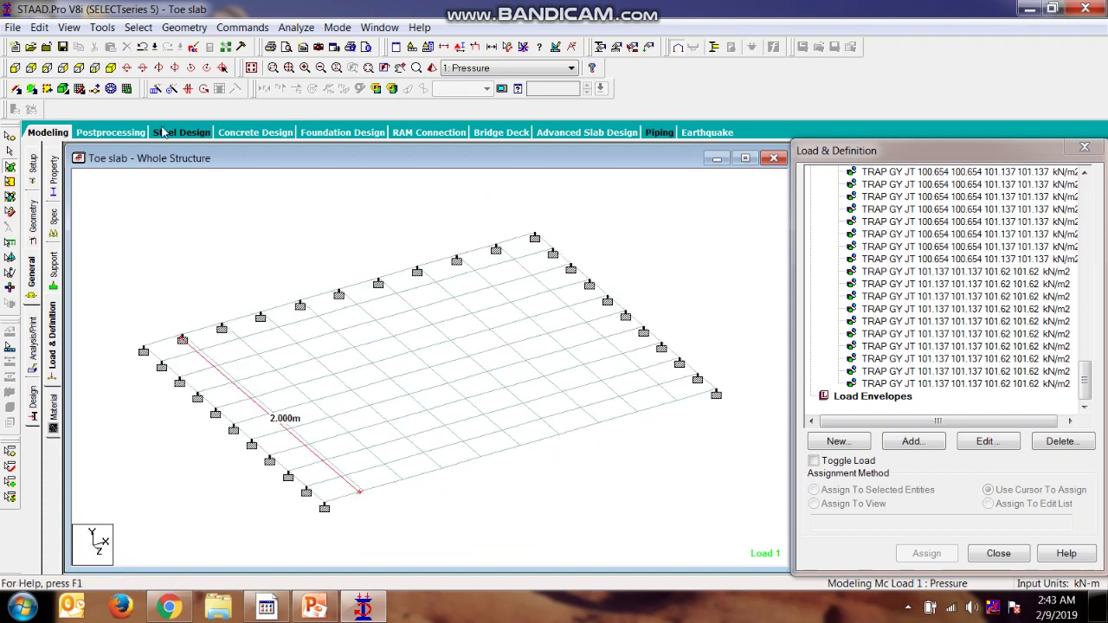
left_click(14, 69)
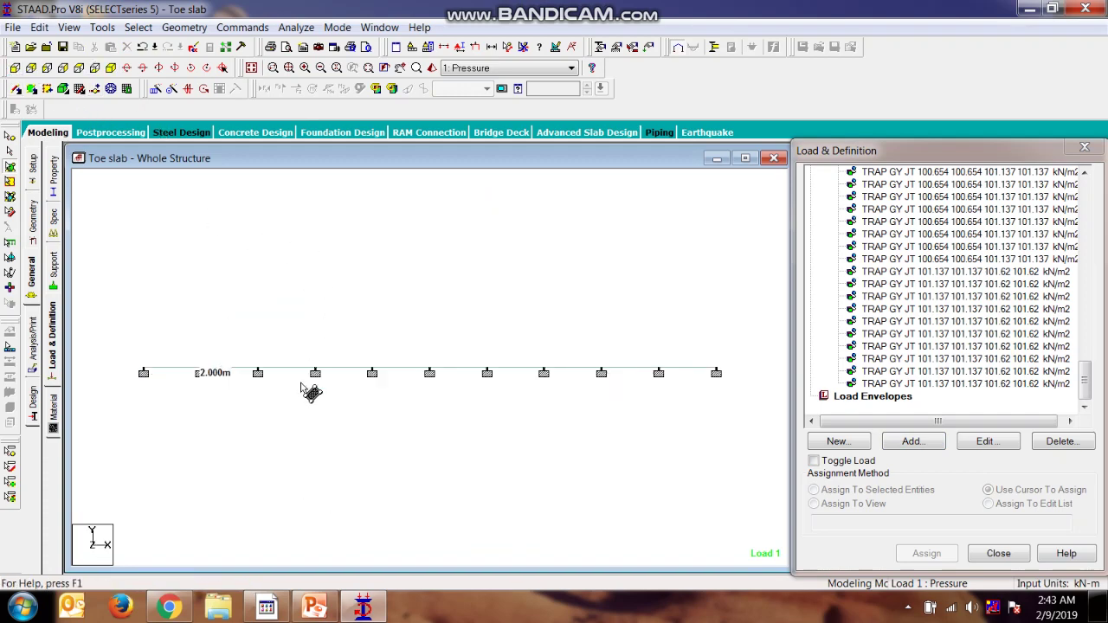
left_click(34, 69)
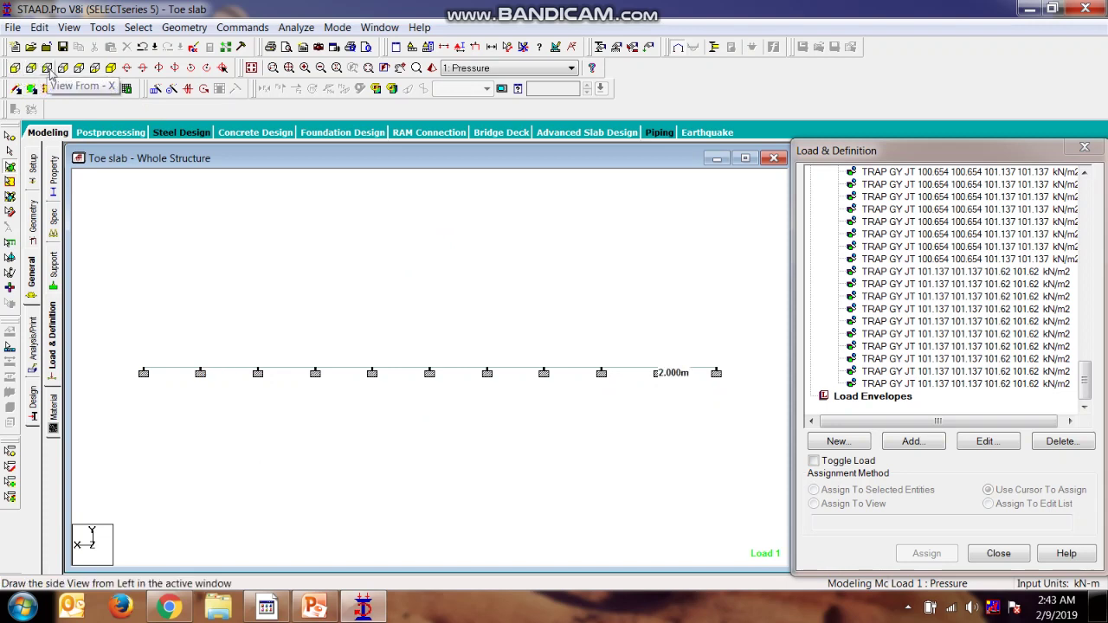
left_click(48, 73)
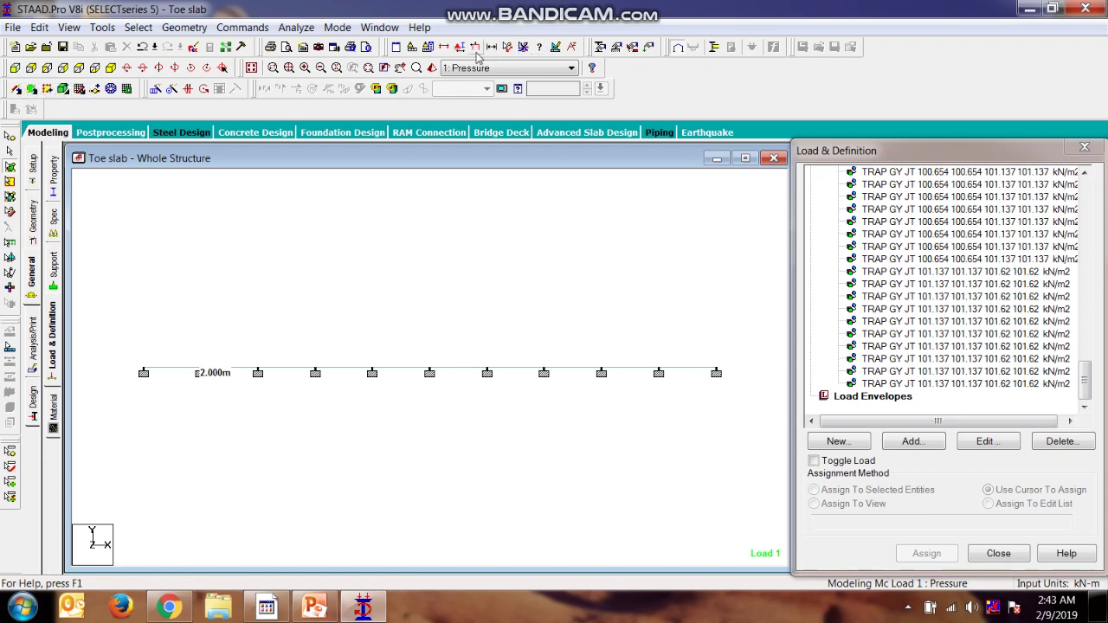
left_click(475, 50)
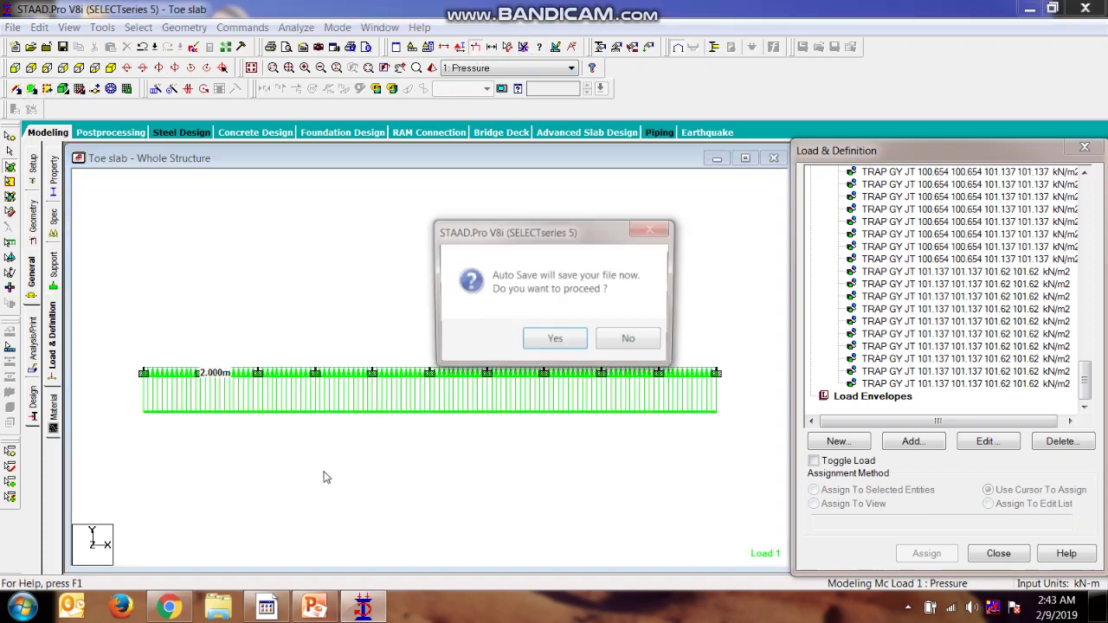
left_click(629, 343)
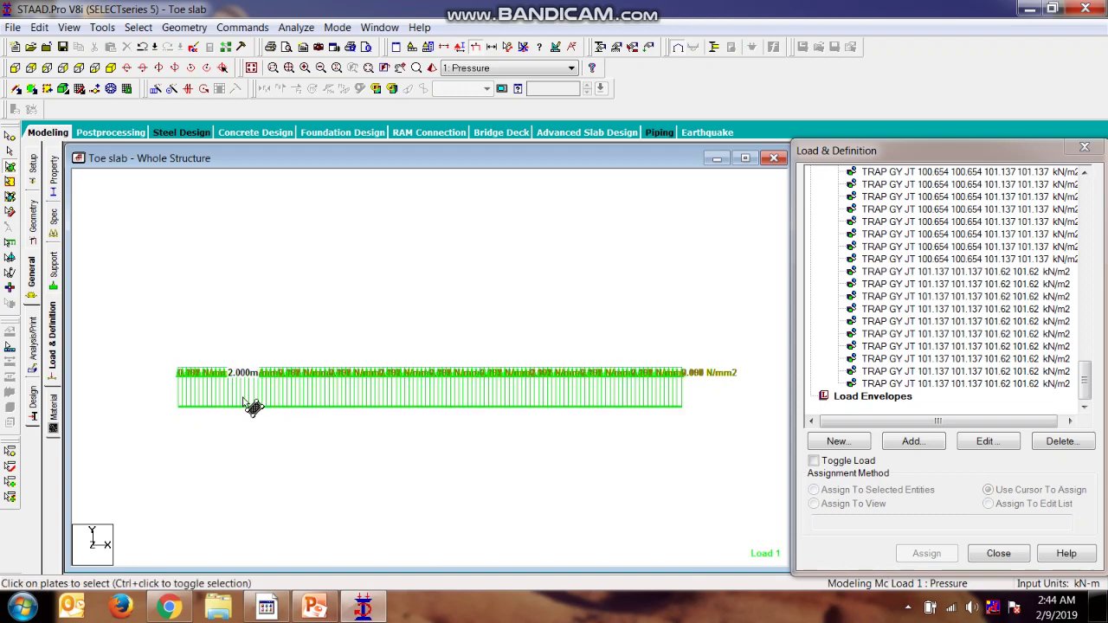
- Remove the node-to-node distance annotation from the slab view
left_click(509, 49)
left_click(509, 48)
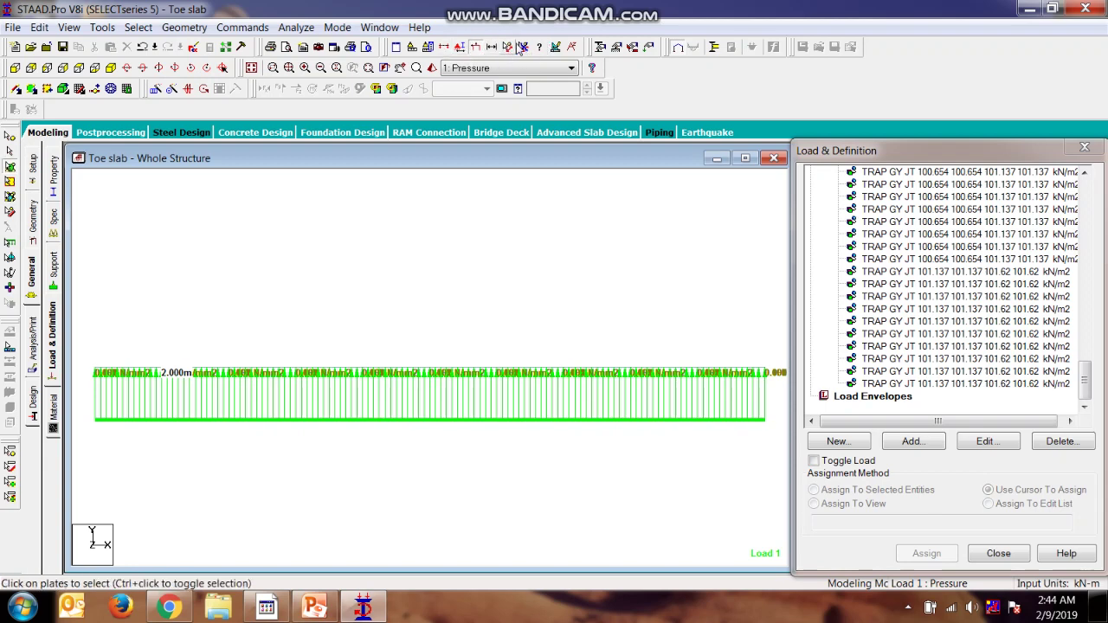
left_click(523, 46)
- Examine the pressure load's direction and values across the slab in the front and isometric views
scroll(192, 428, "up", 5)
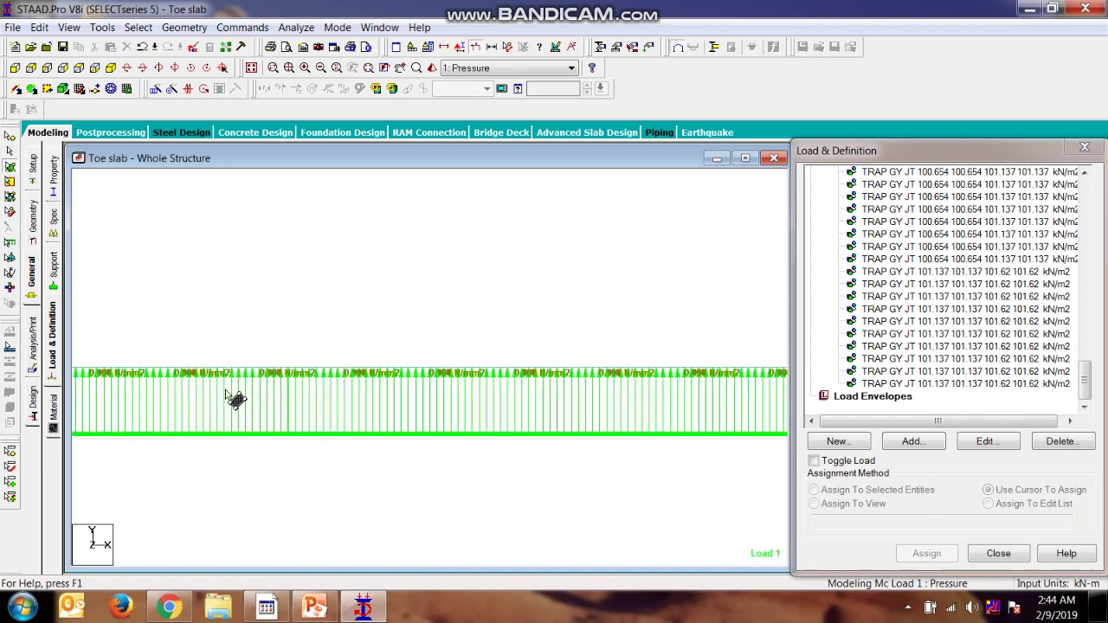
scroll(331, 329, "down", 1)
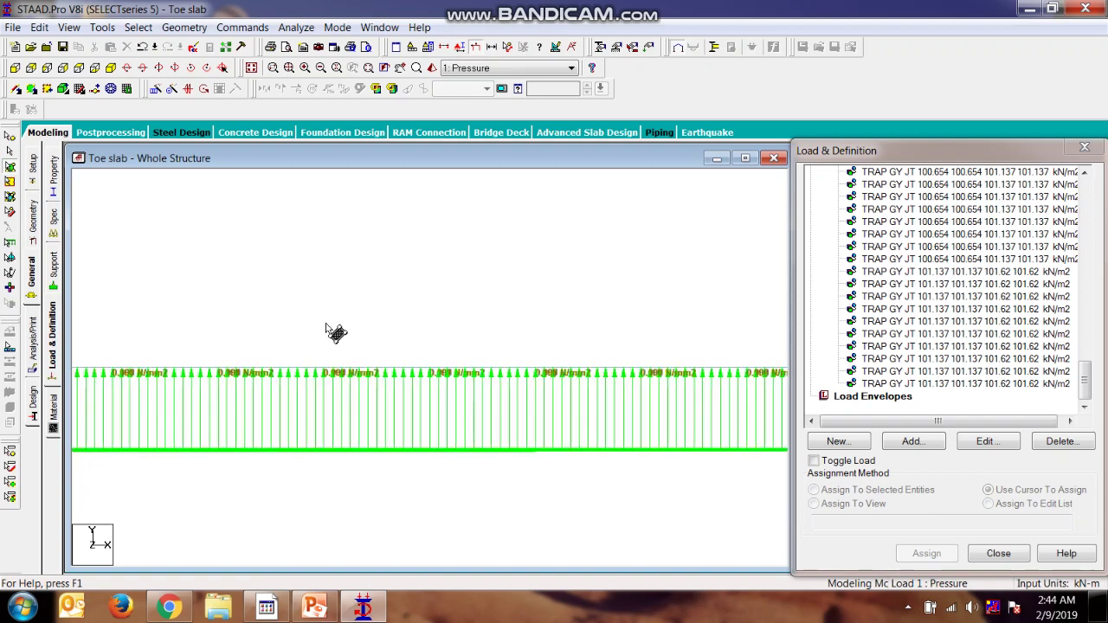
left_click(486, 49)
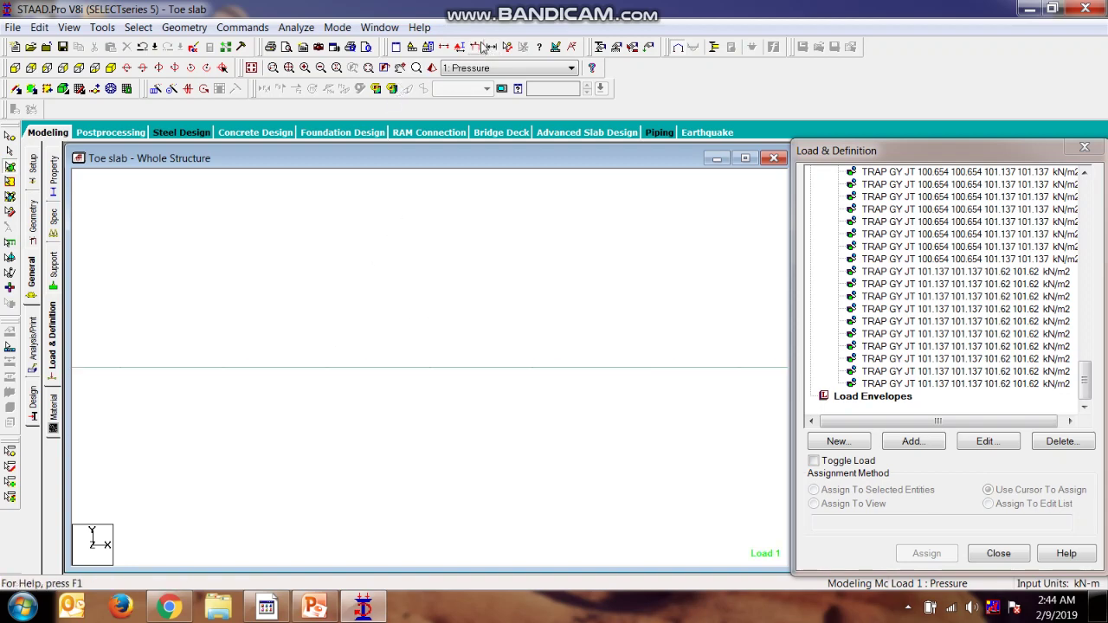
scroll(439, 400, "down", 2)
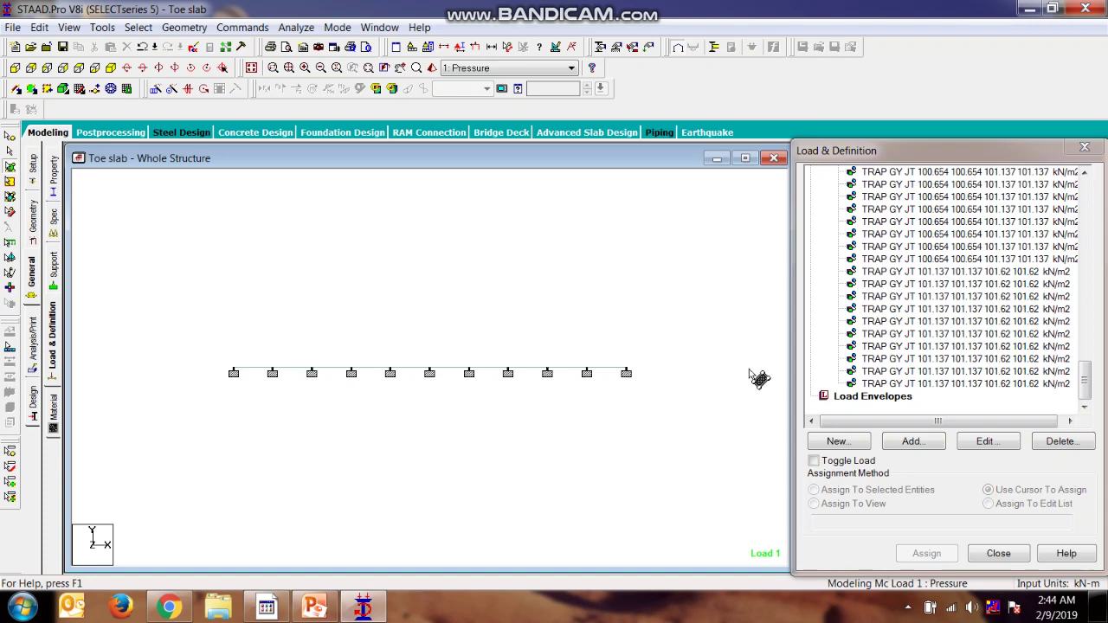
left_click(473, 45)
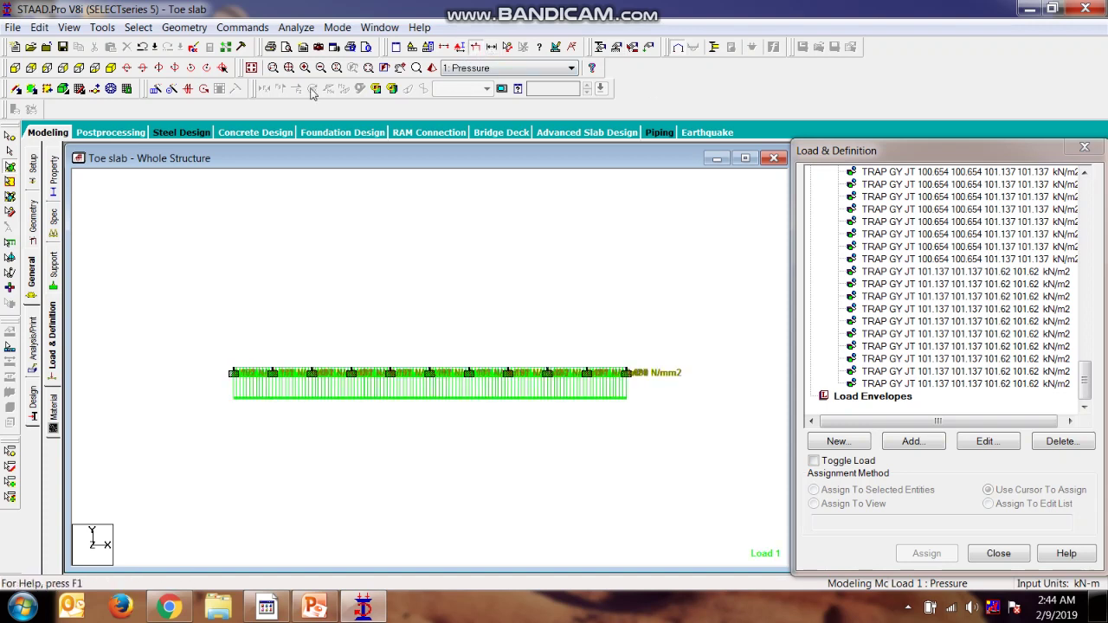
left_click(111, 67)
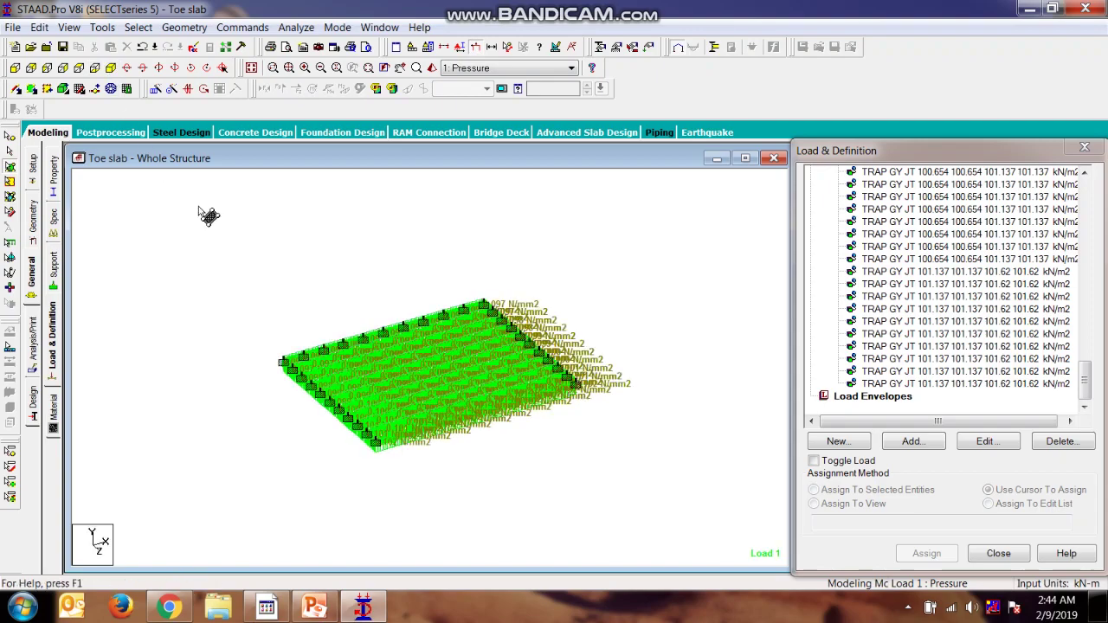
left_click_drag(210, 215, 296, 417)
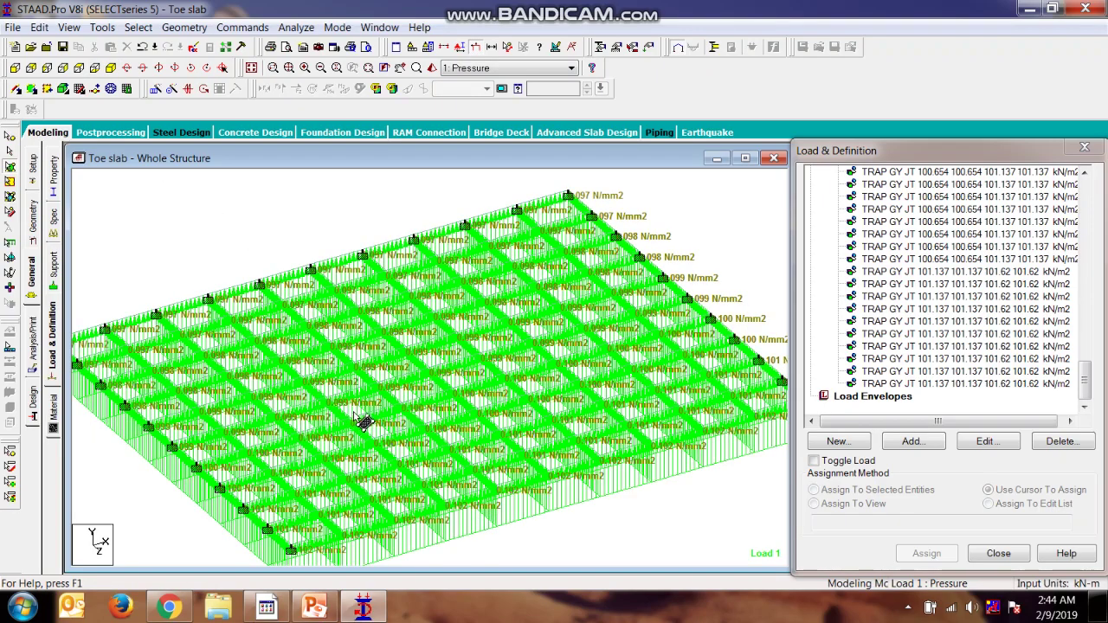
scroll(450, 390, "up", 3)
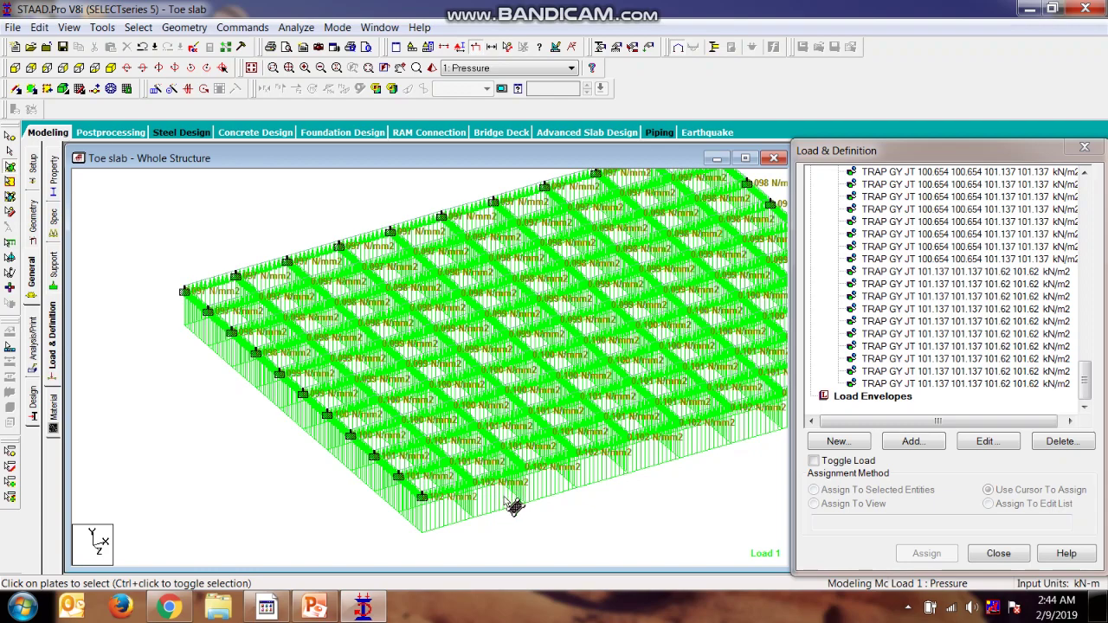
middle_click_drag(531, 519, 655, 378)
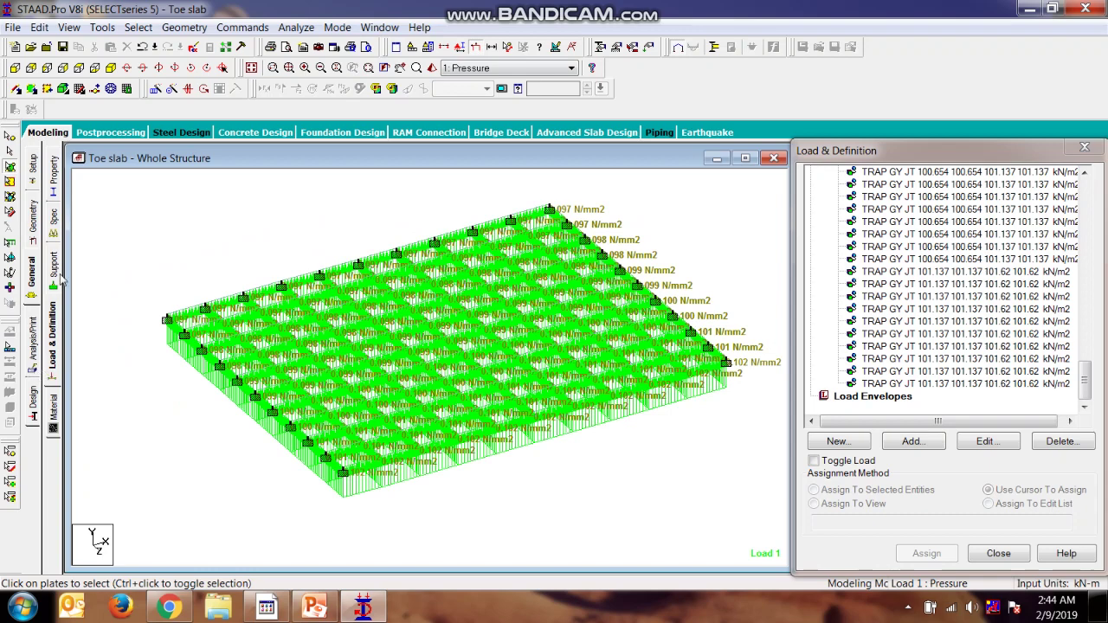
- Add a Perform Analysis command with the No Print option to the analysis commands
left_click(34, 351)
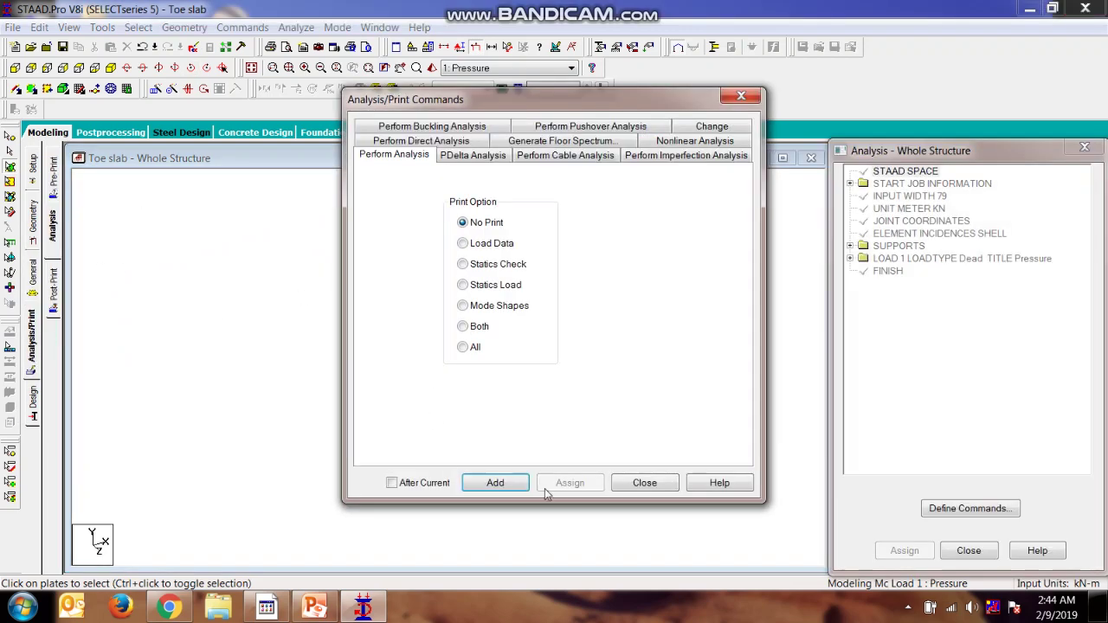
left_click(500, 485)
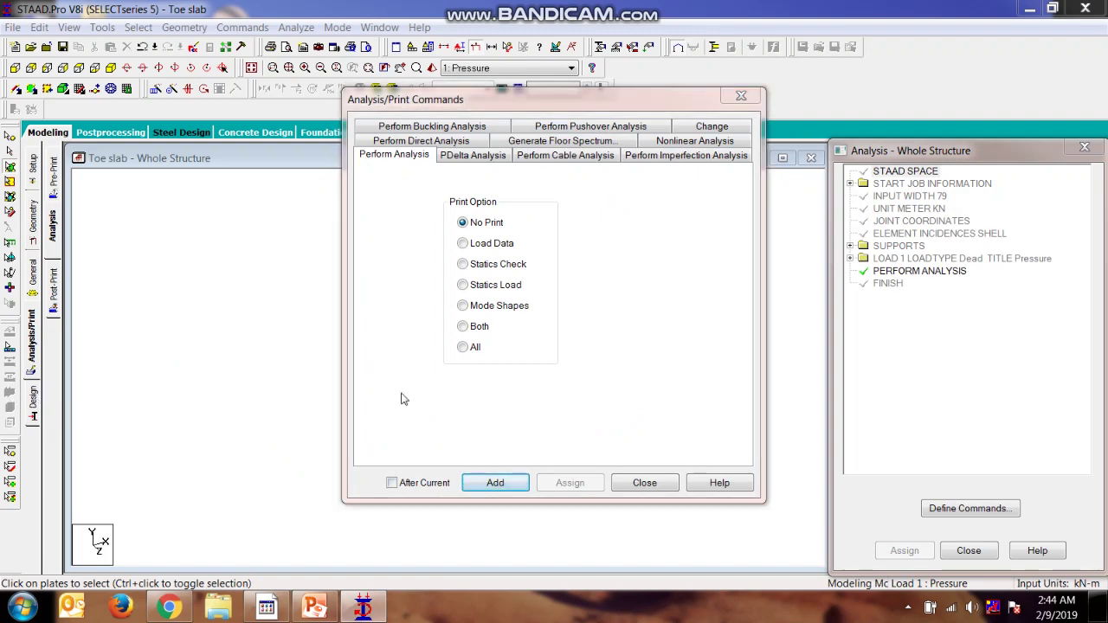
left_click(641, 479)
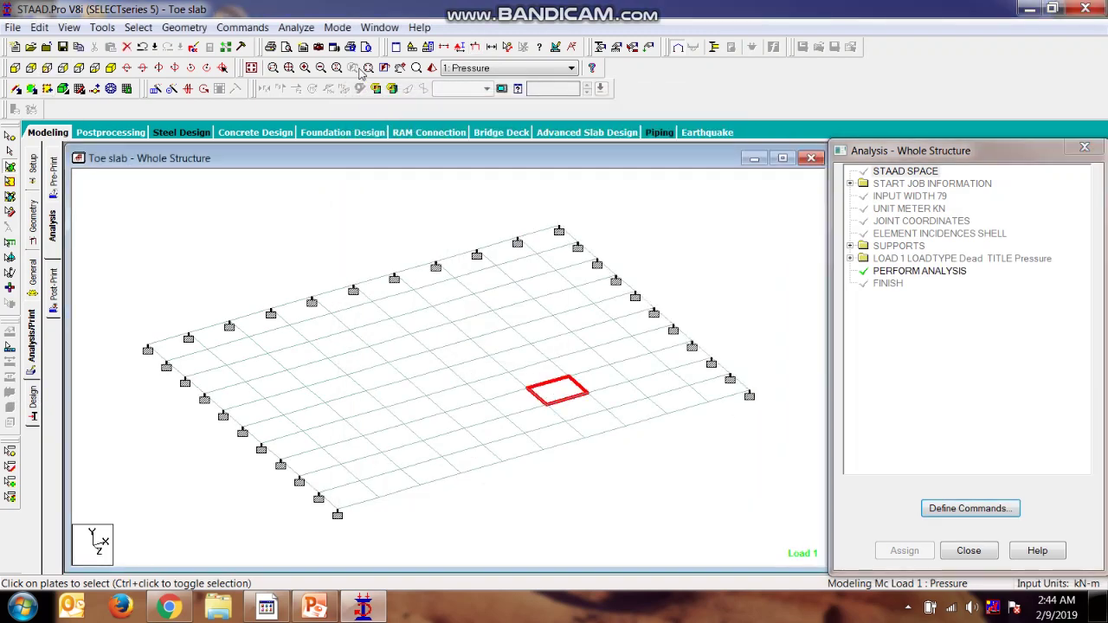
- Run the analysis of the toe slab and finish with the option to view the output file
left_click(307, 32)
left_click(298, 44)
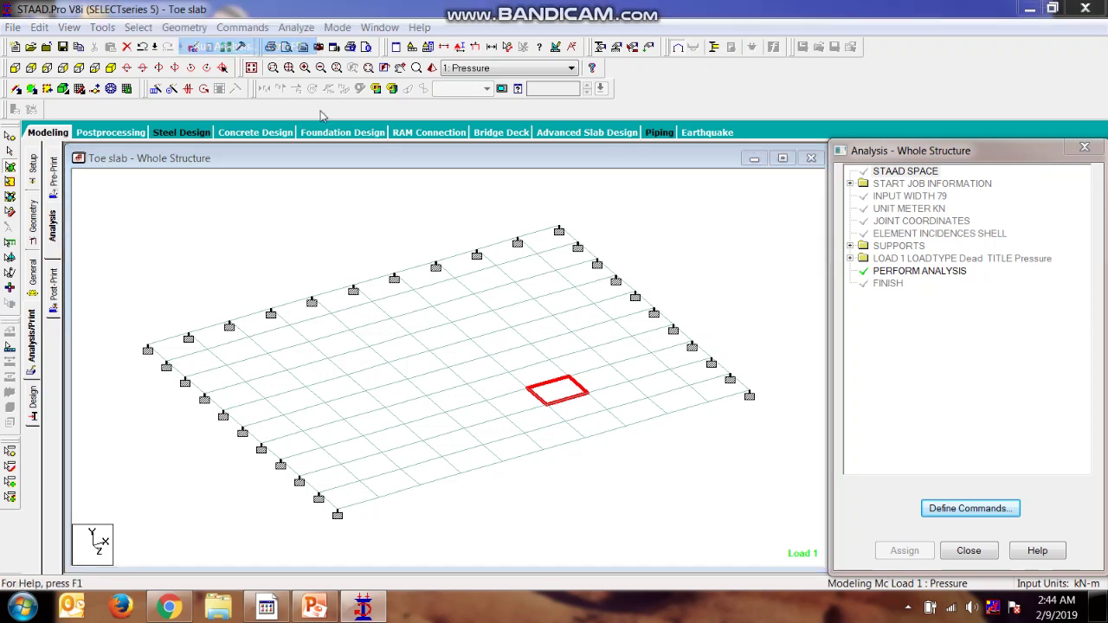
left_click(439, 326)
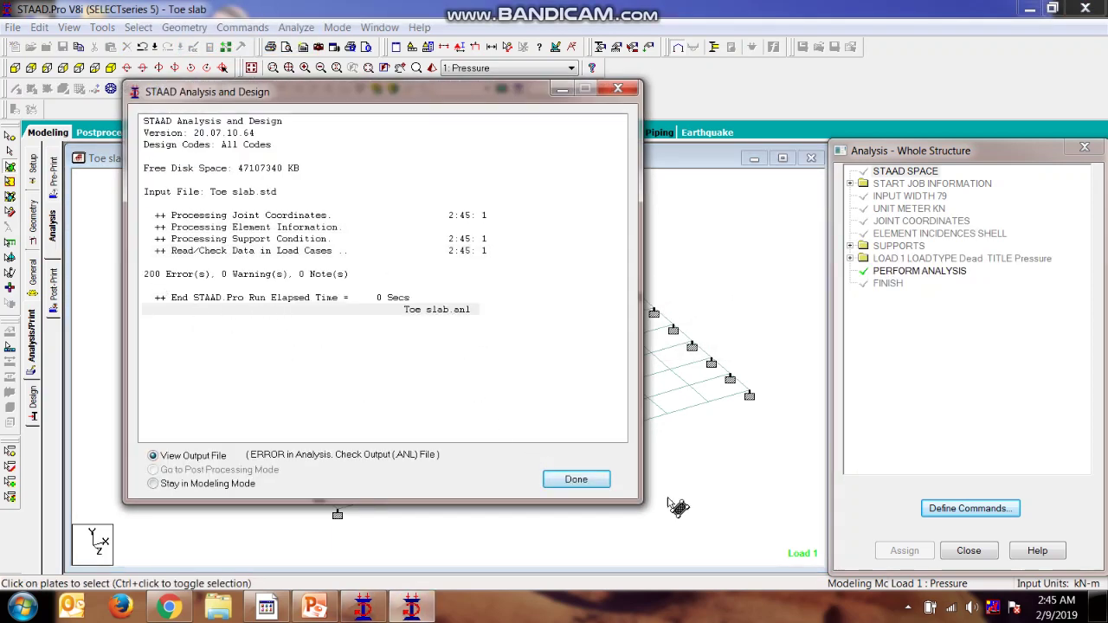
left_click(577, 478)
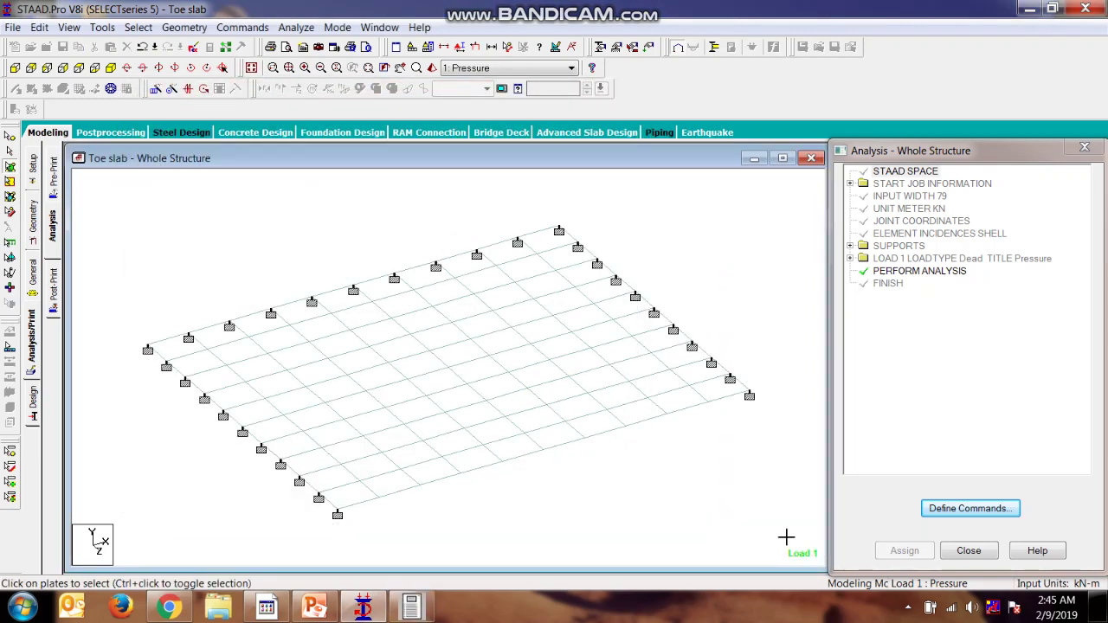
- Examine the error list in the analysis output file, including the entries about missing element thickness, and close the file
left_click(412, 607)
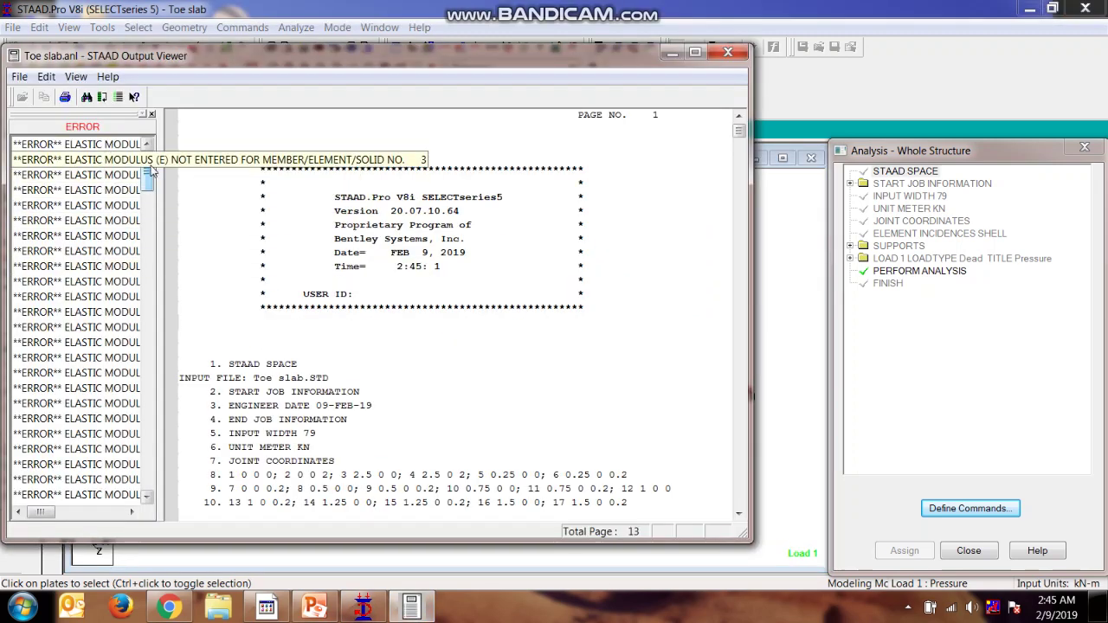
left_click_drag(147, 170, 145, 359)
left_click(104, 327)
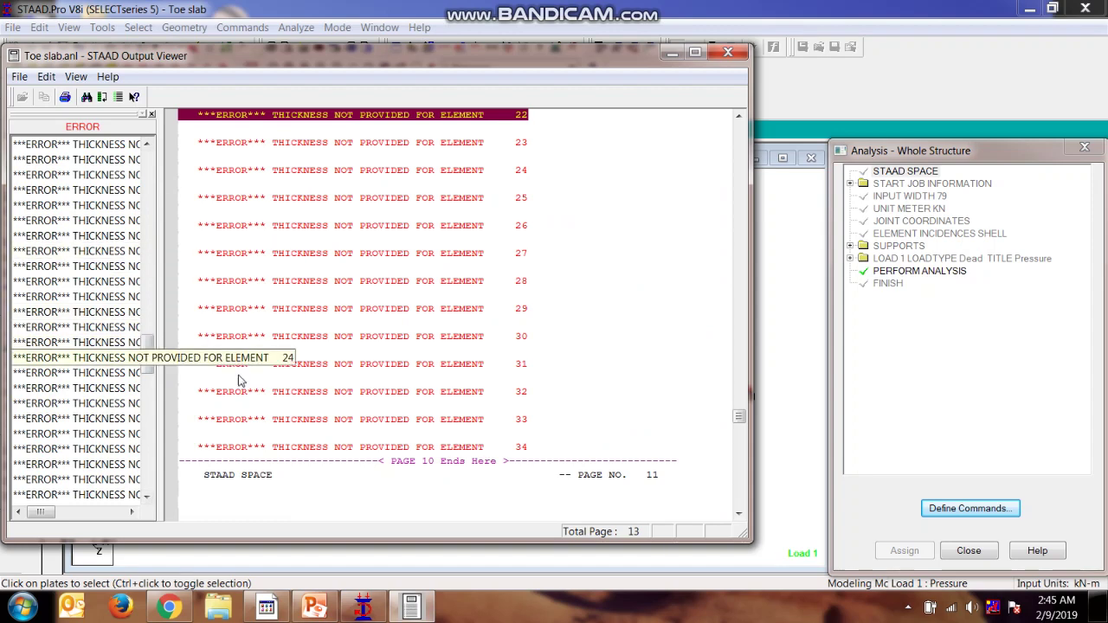
left_click(728, 53)
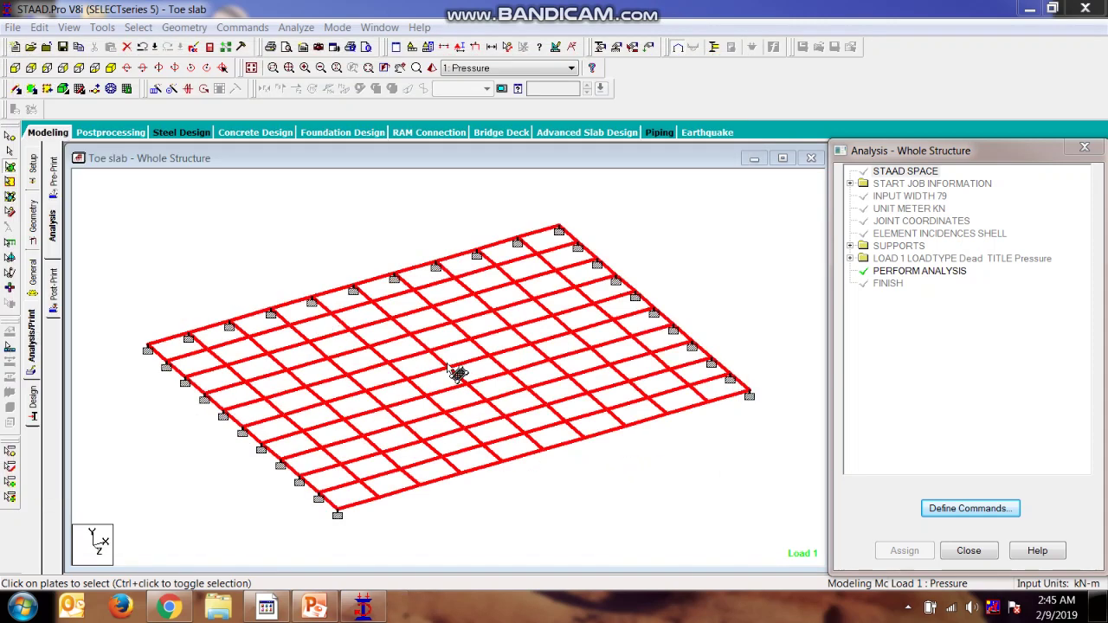
- Define a plate element thickness property of 0.3 m at all four nodes with concrete as the material
left_click(243, 29)
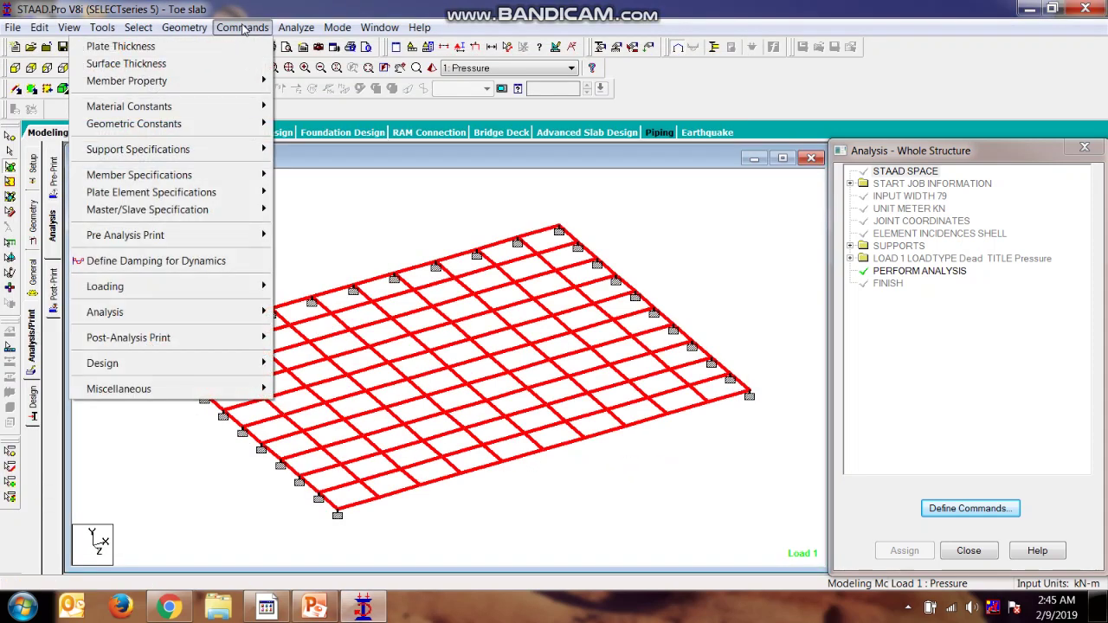
left_click(238, 43)
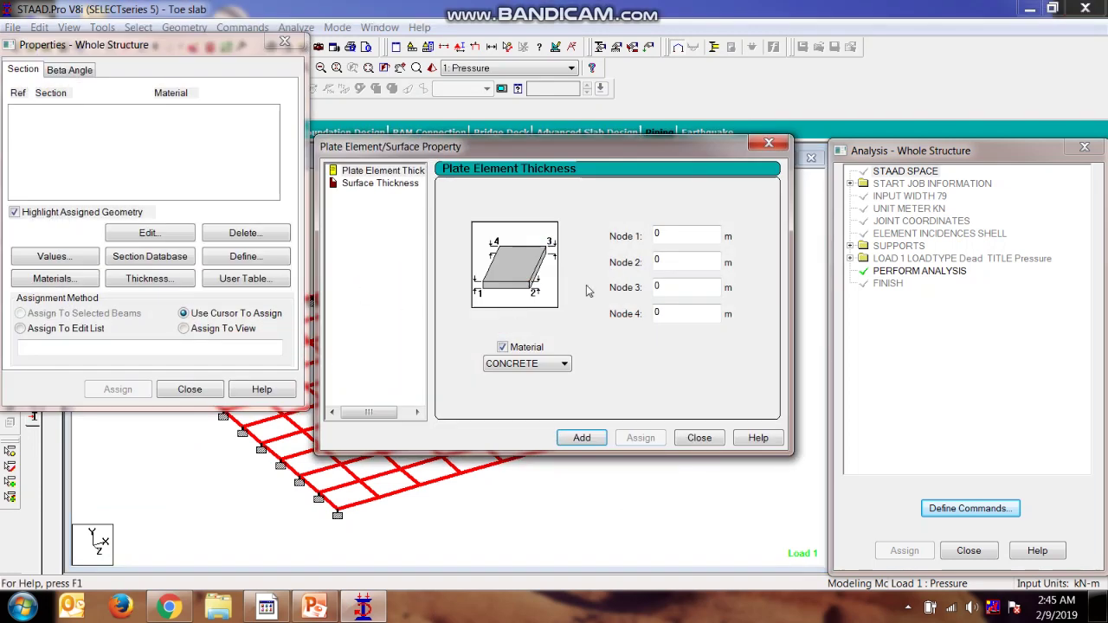
type(".3")
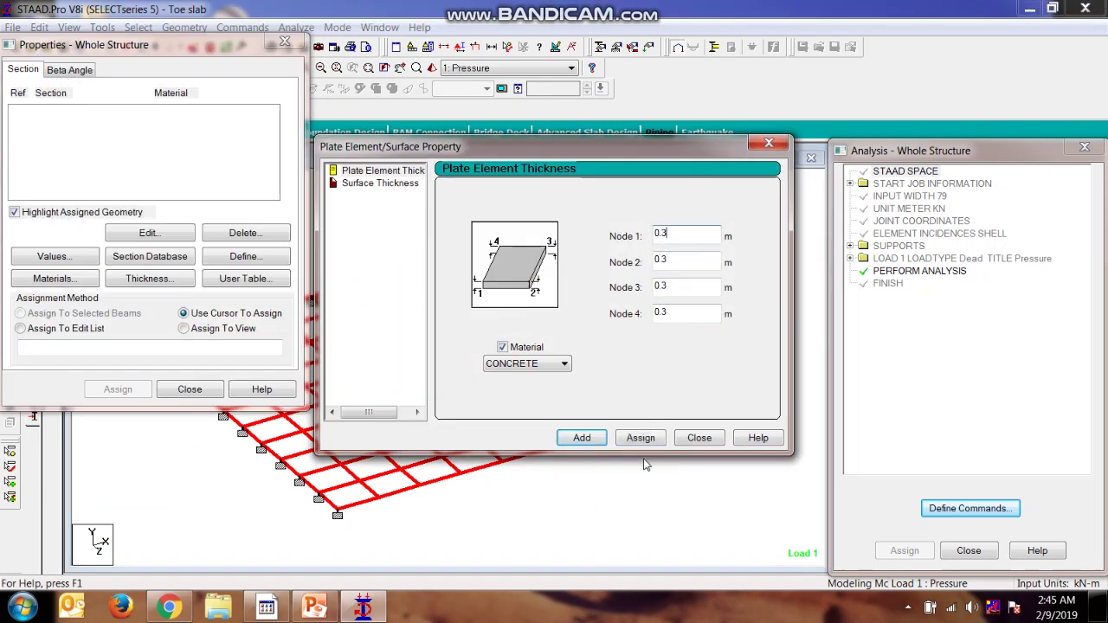
left_click(579, 438)
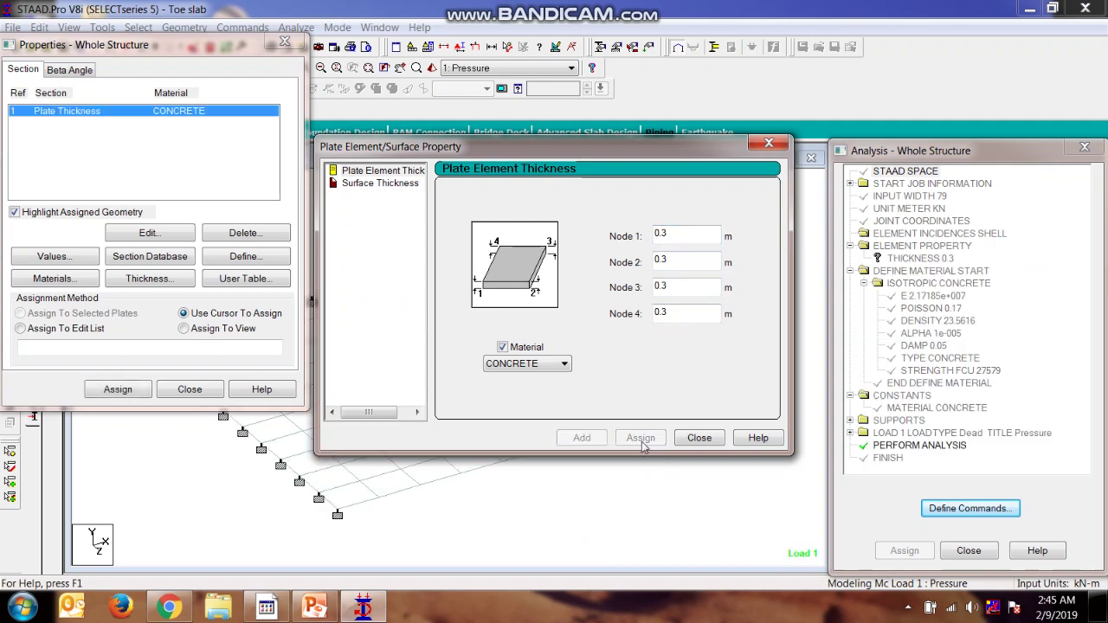
left_click(699, 438)
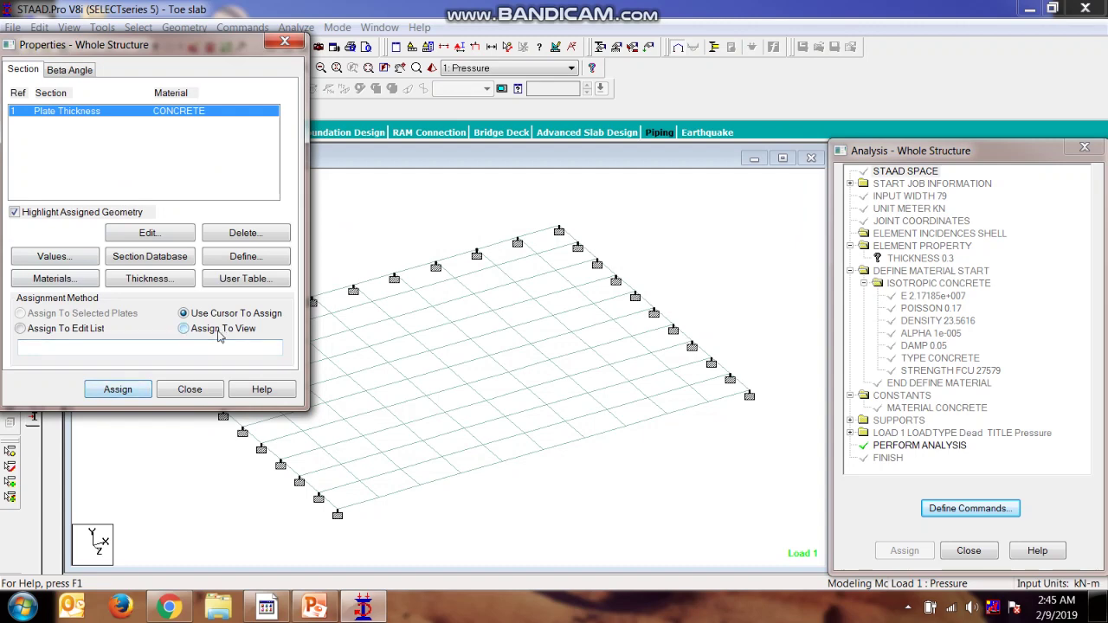
- Assign the 0.3 m concrete plate thickness to all plates in the view and close the properties
left_click(184, 328)
left_click(118, 390)
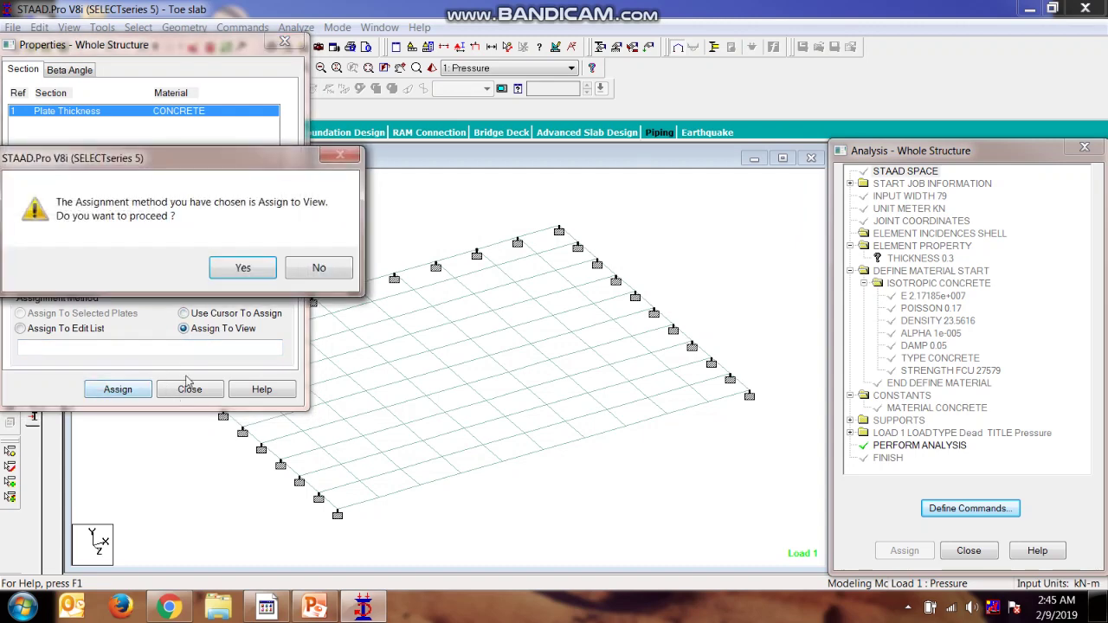
left_click(247, 275)
left_click(184, 390)
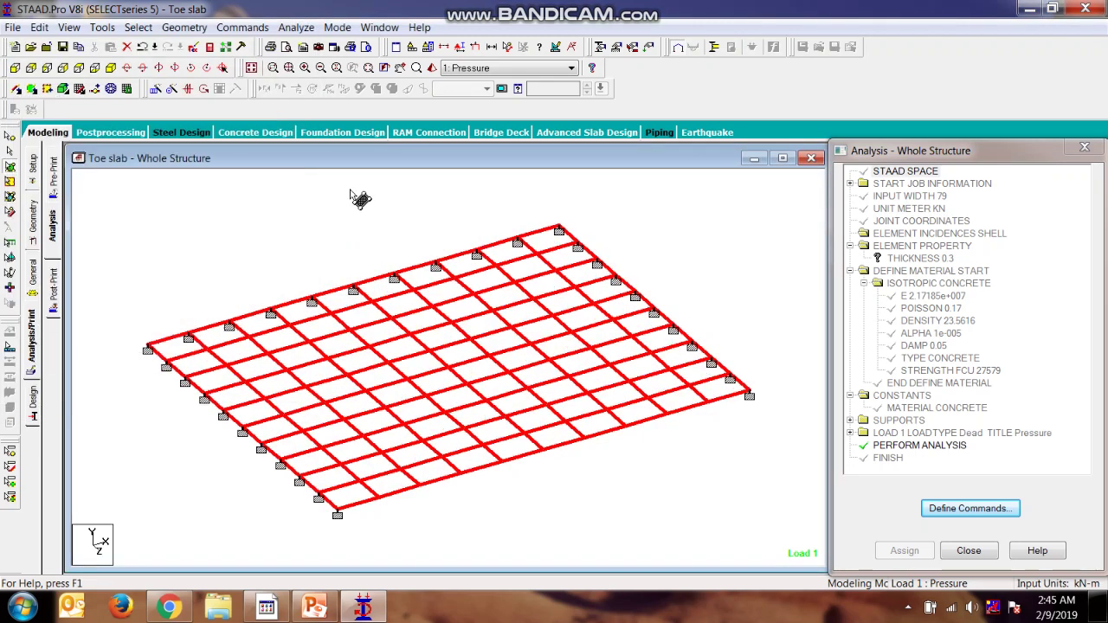
- Run the analysis again with the plate thickness assigned, staying in modeling mode when it finishes
left_click(296, 27)
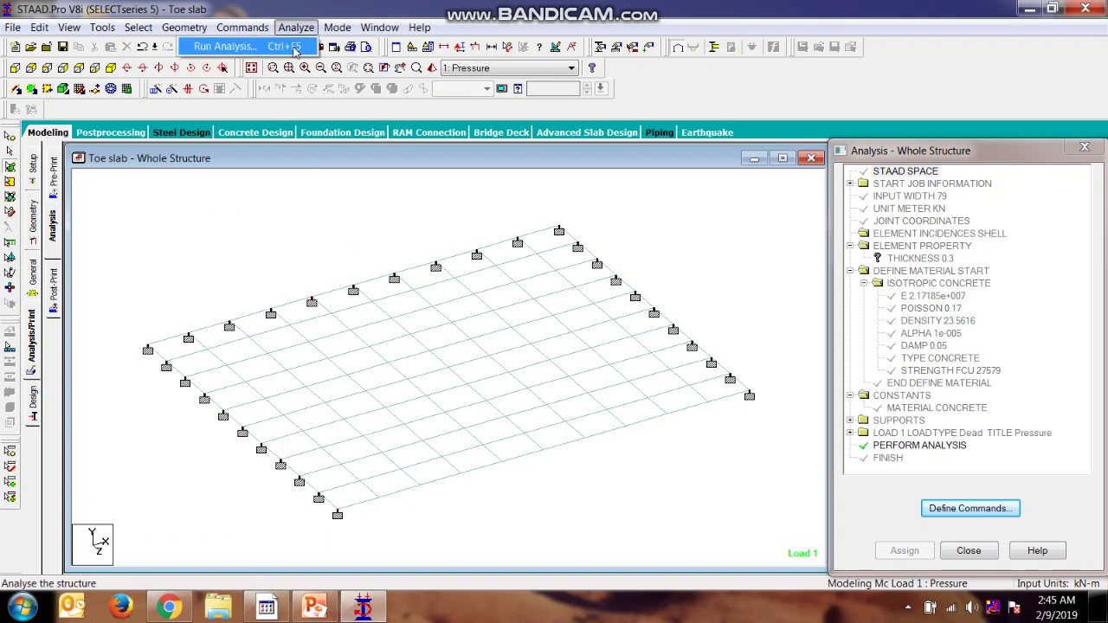
left_click(294, 46)
left_click(441, 326)
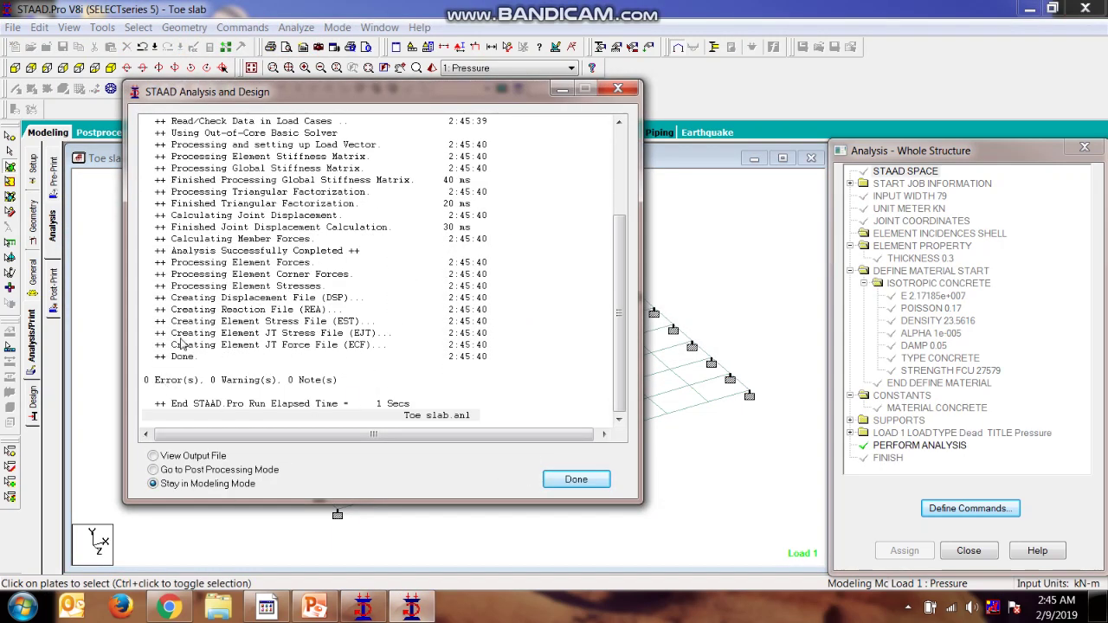
left_click(594, 482)
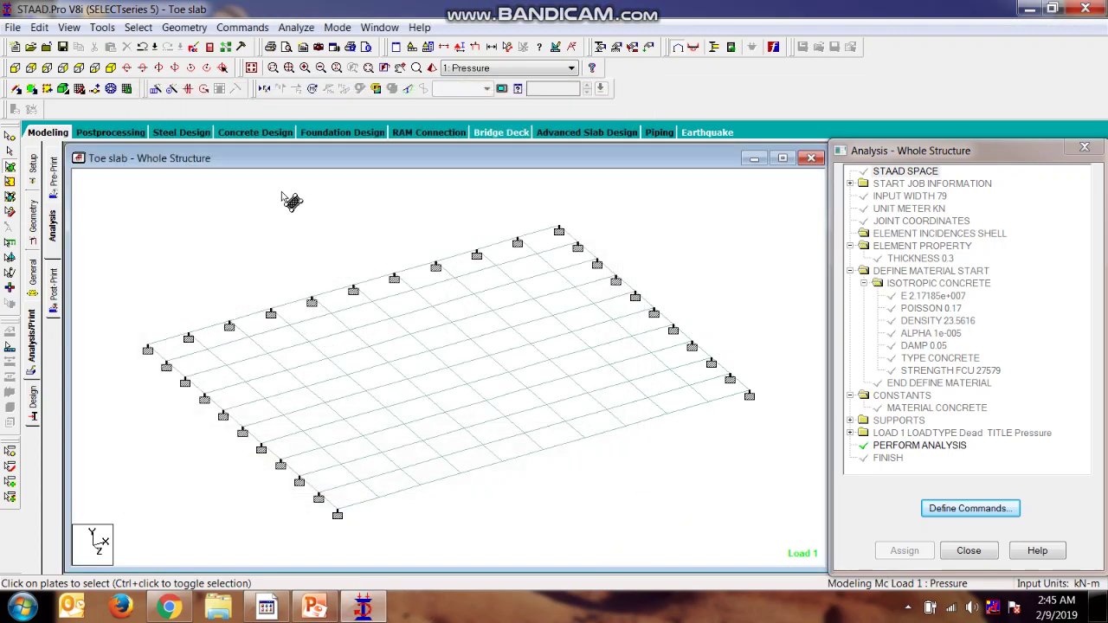
- Display the MX (local) plate stress contour for the Pressure load case as a normal fill
left_click(374, 87)
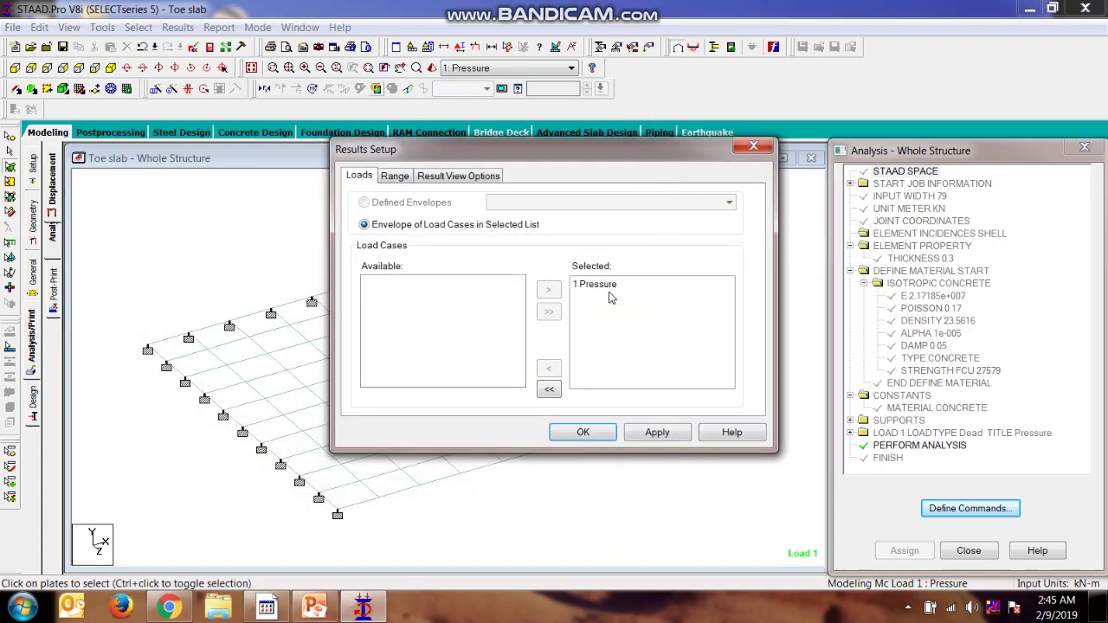
left_click(582, 423)
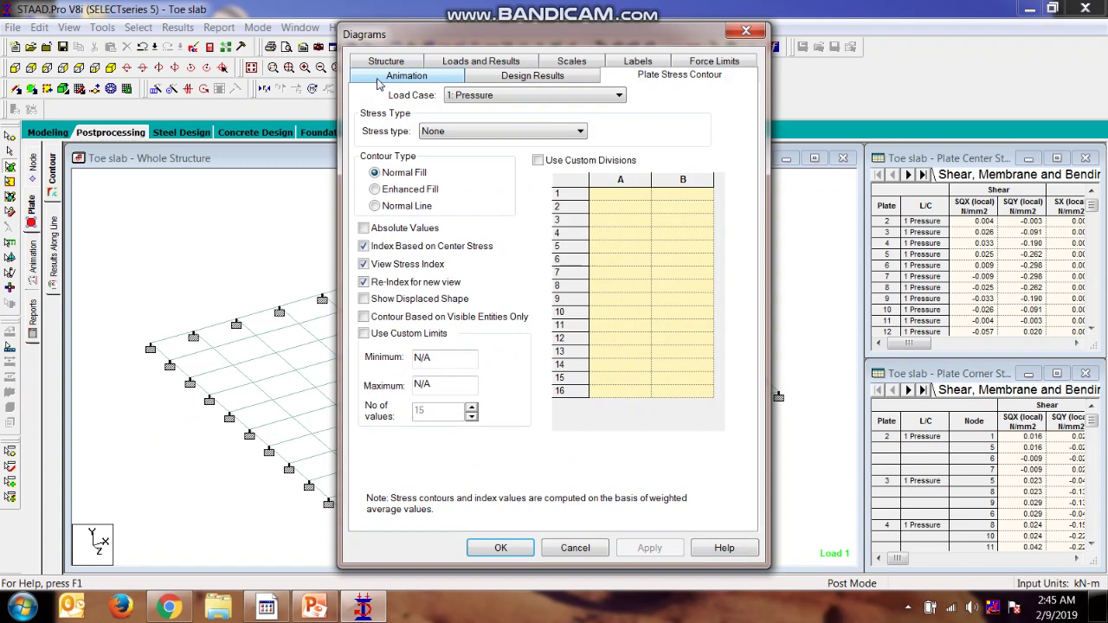
left_click(550, 132)
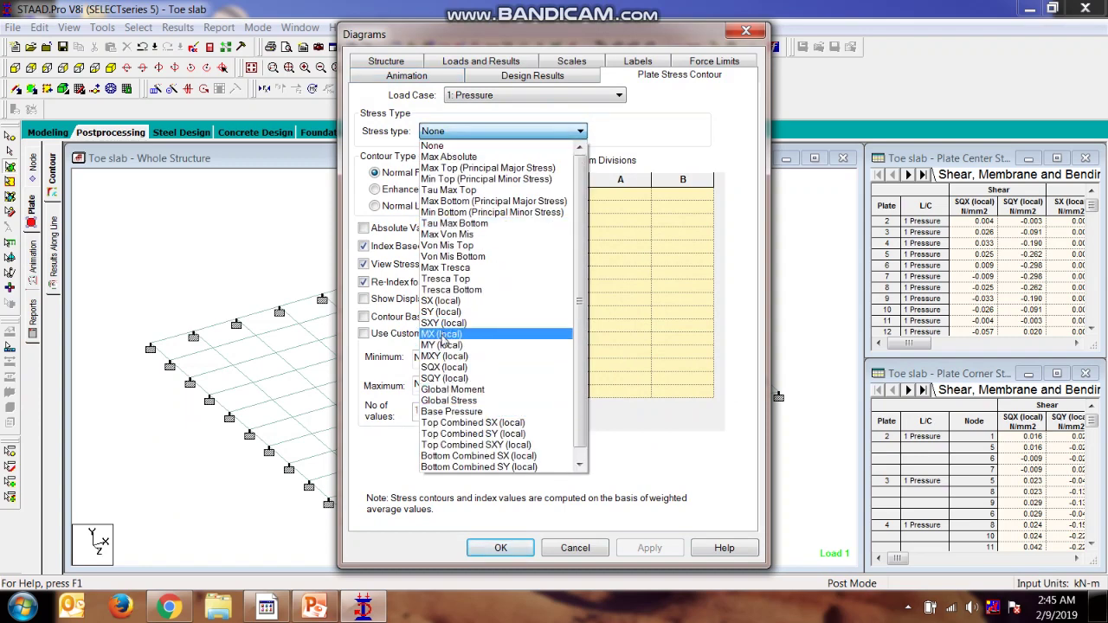
left_click(442, 334)
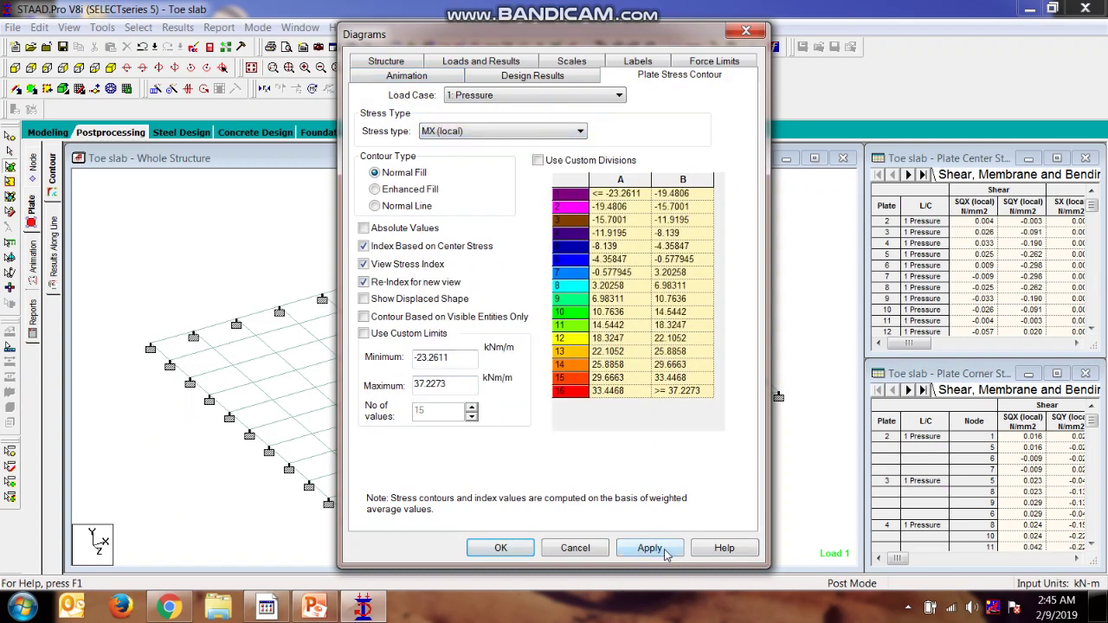
left_click(665, 551)
left_click(523, 550)
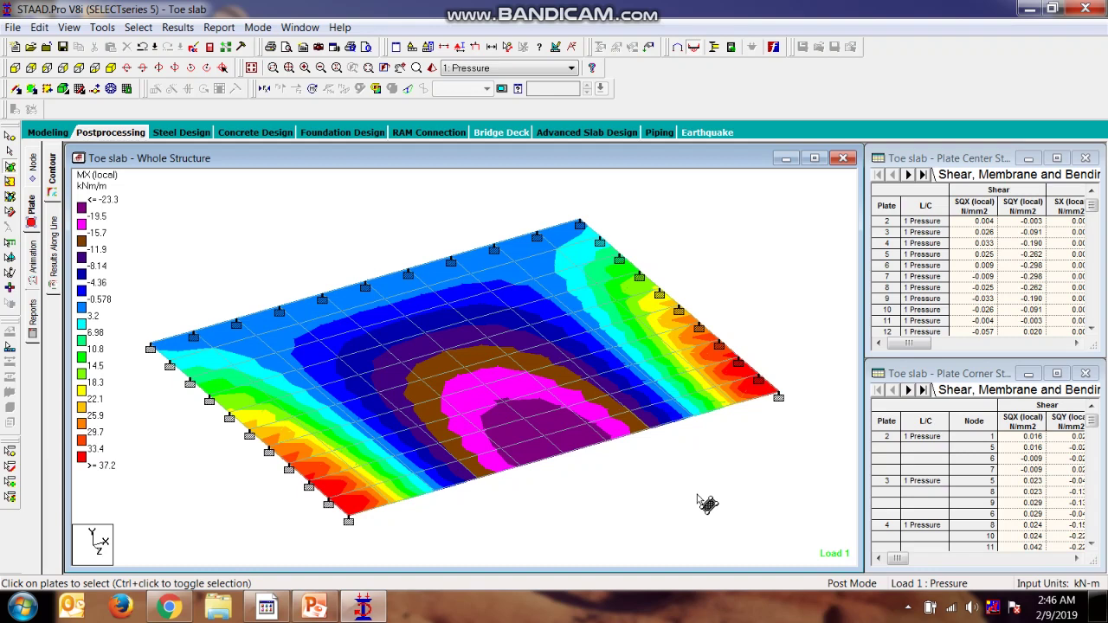
- Examine the corner stresses and MX moments of plate 97 at the middle of the slab's free edge, and deselect the plate
double_click(591, 441)
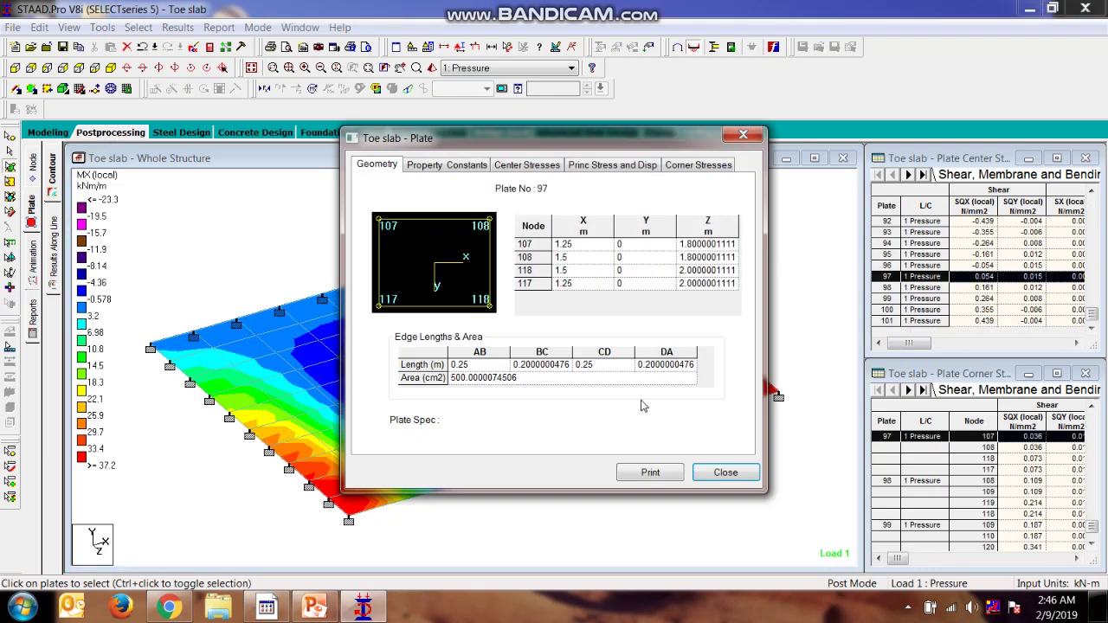
left_click(706, 166)
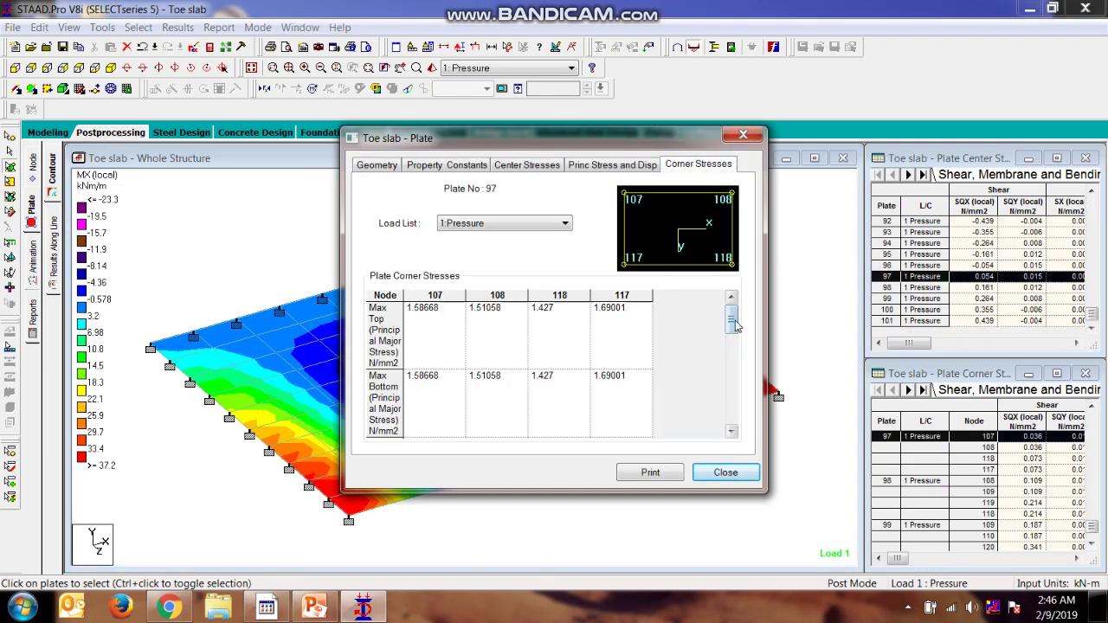
left_click_drag(734, 324, 731, 366)
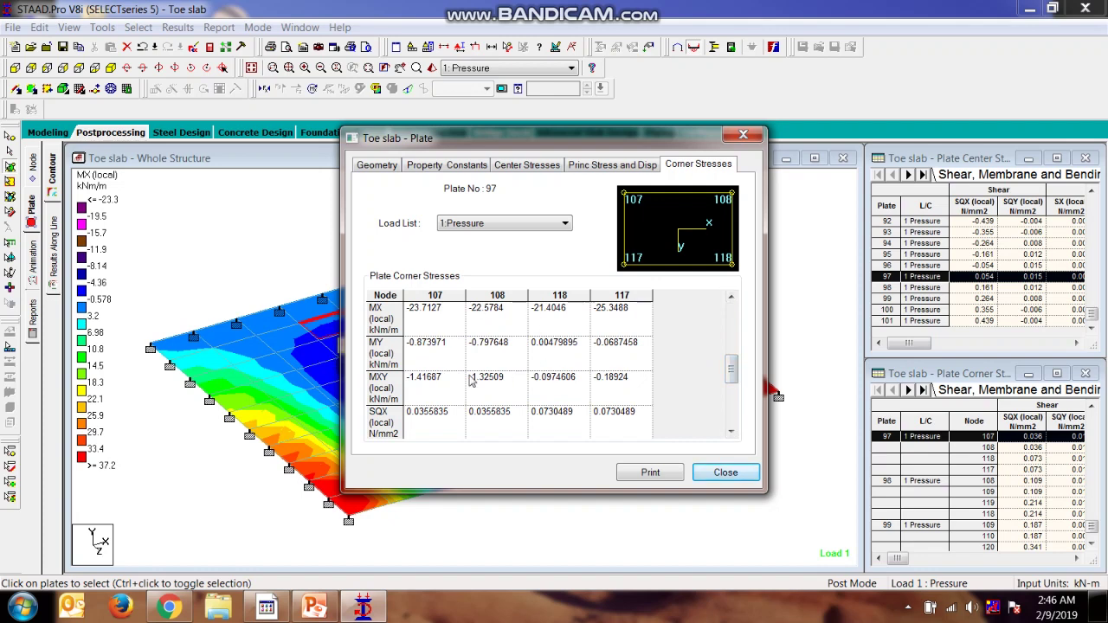
left_click(742, 137)
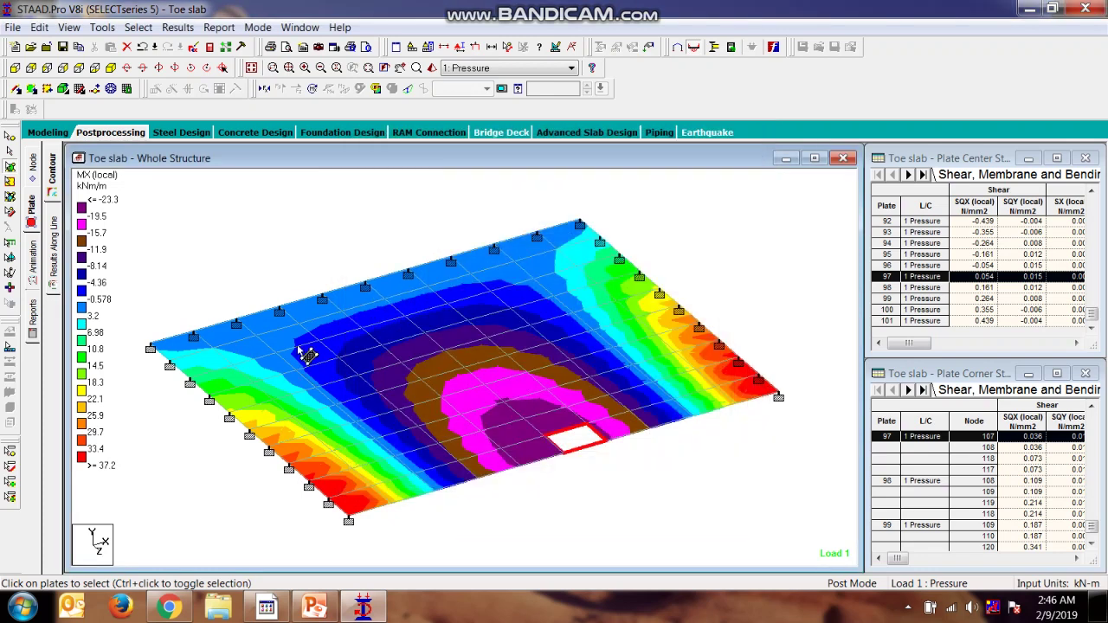
left_click(600, 521)
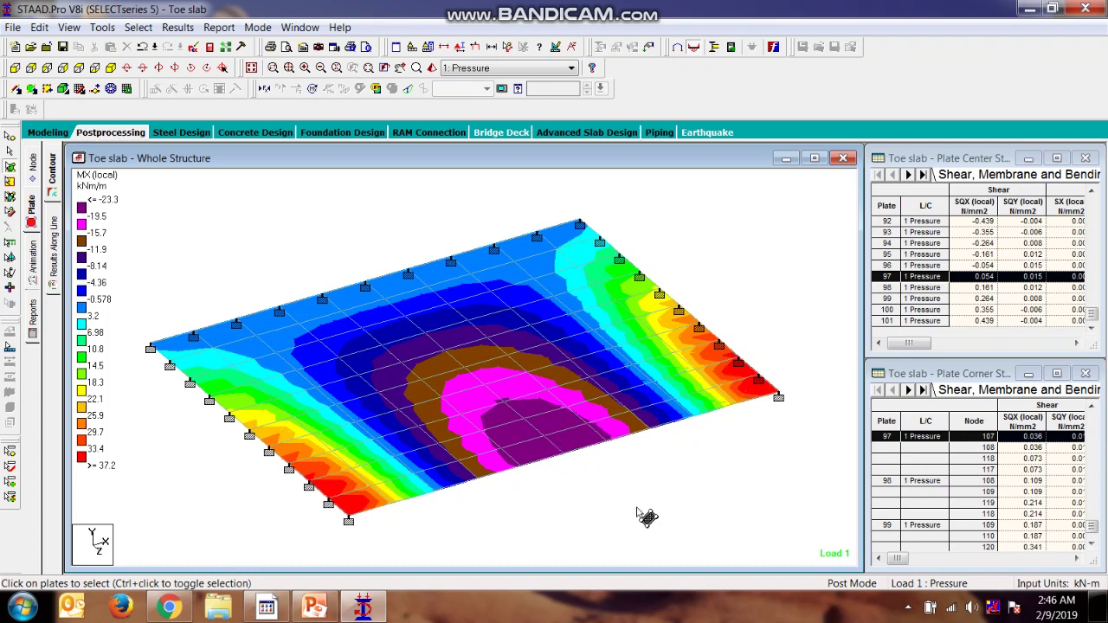